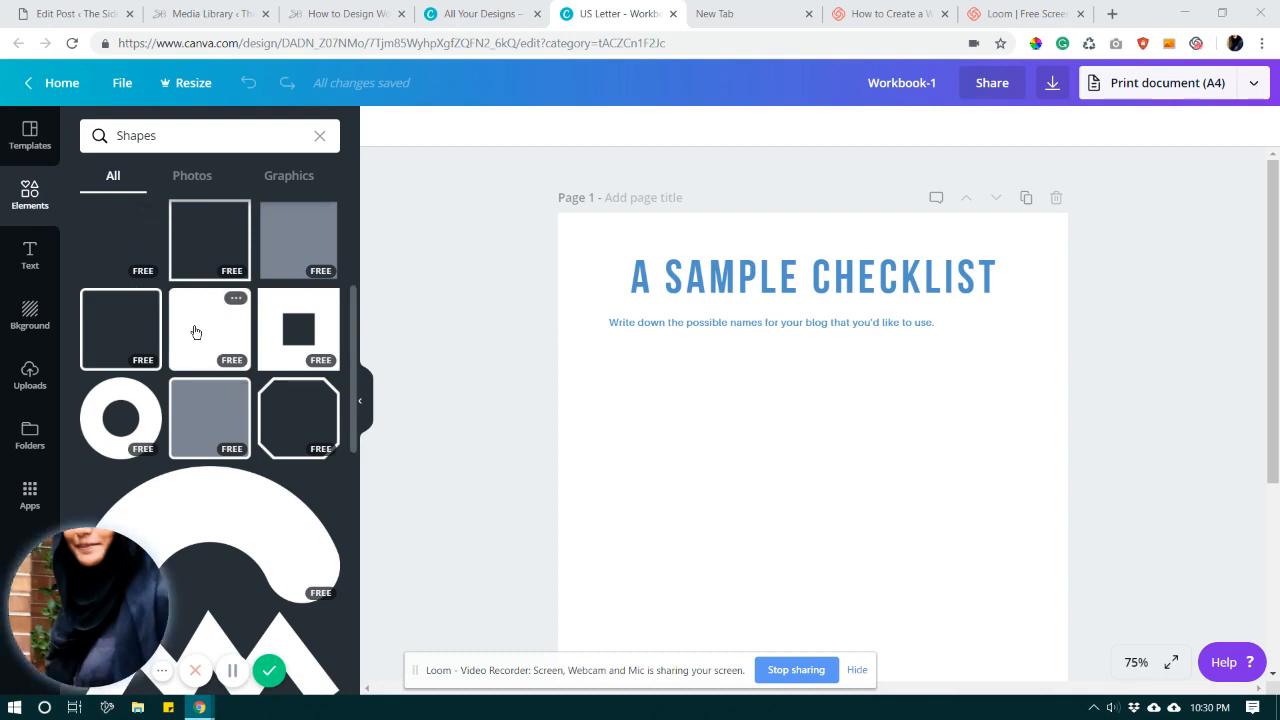
# - Clear the current element search, open the full Shapes collection and browse to the square shapes
pyautogui.scroll(2, 190, 356)
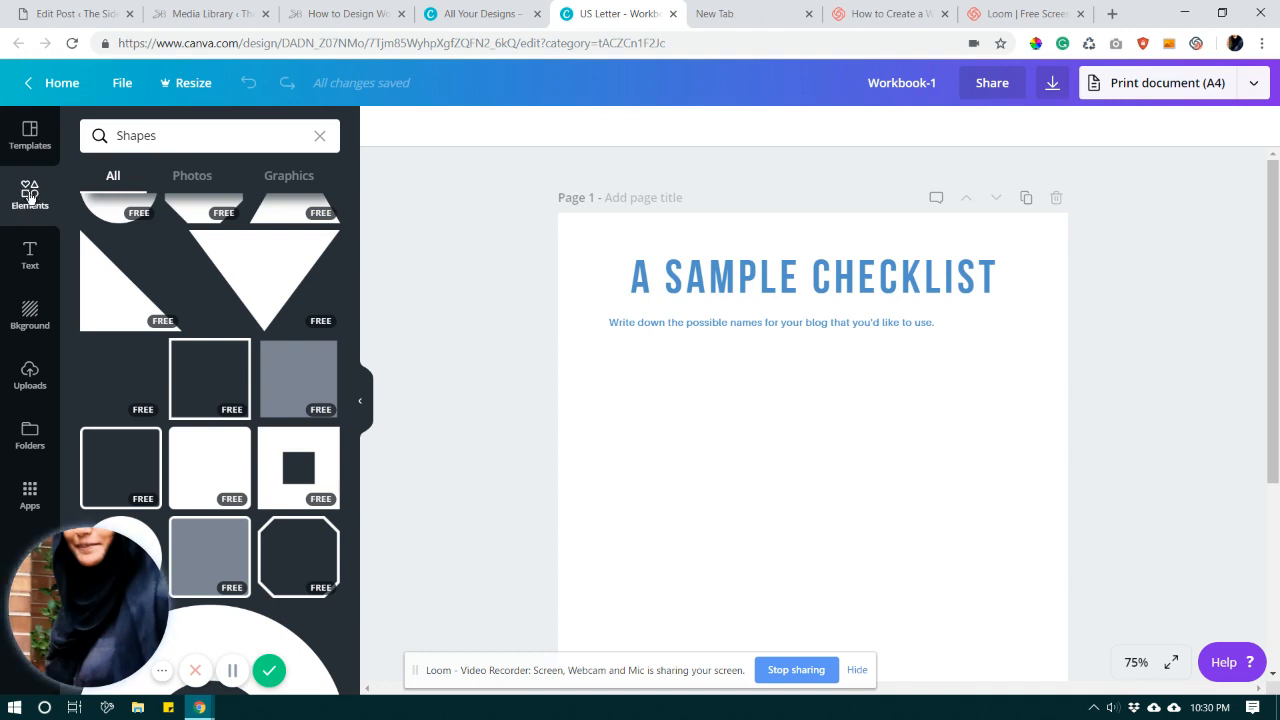
pyautogui.click(320, 135)
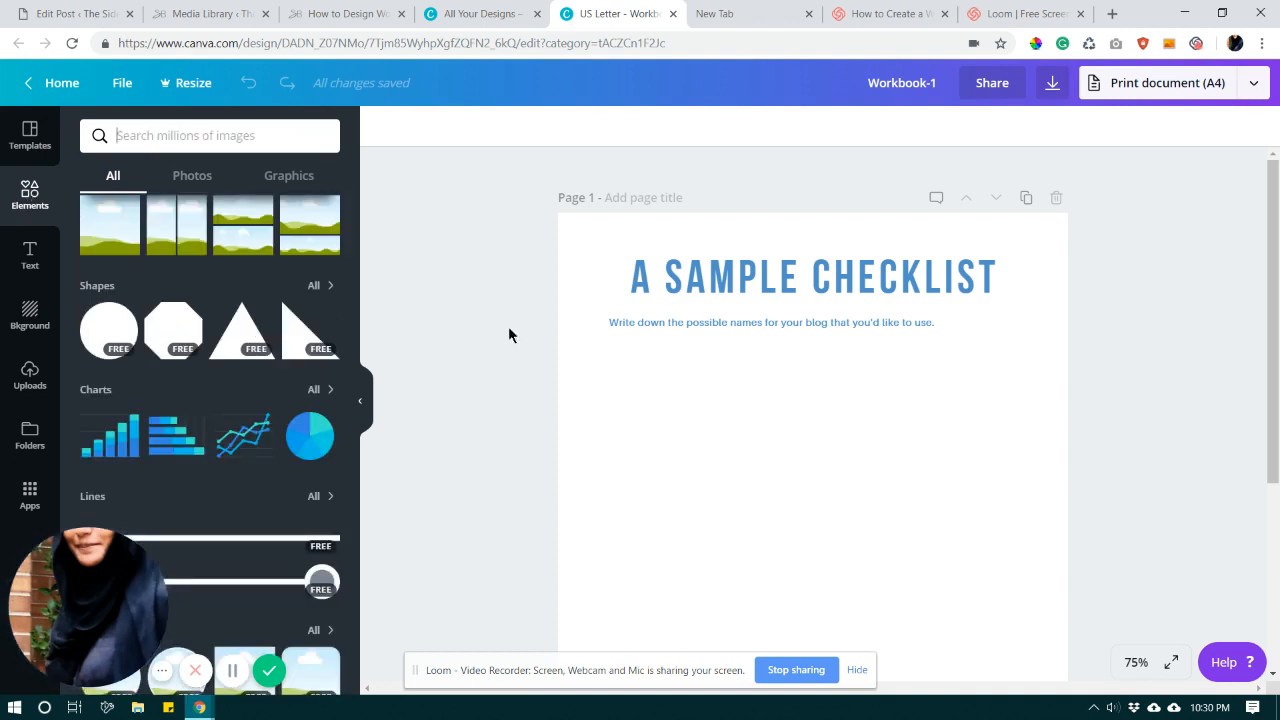
pyautogui.scroll(3, 200, 300)
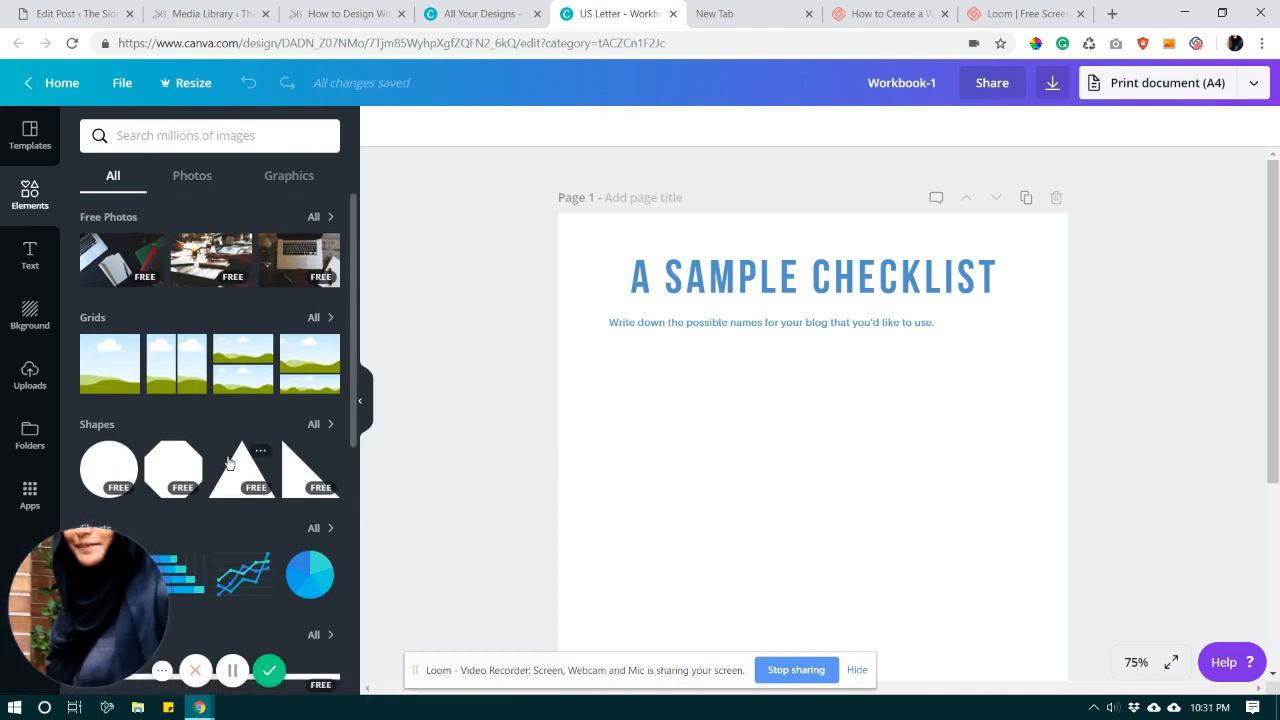
pyautogui.scroll(-2, 181, 346)
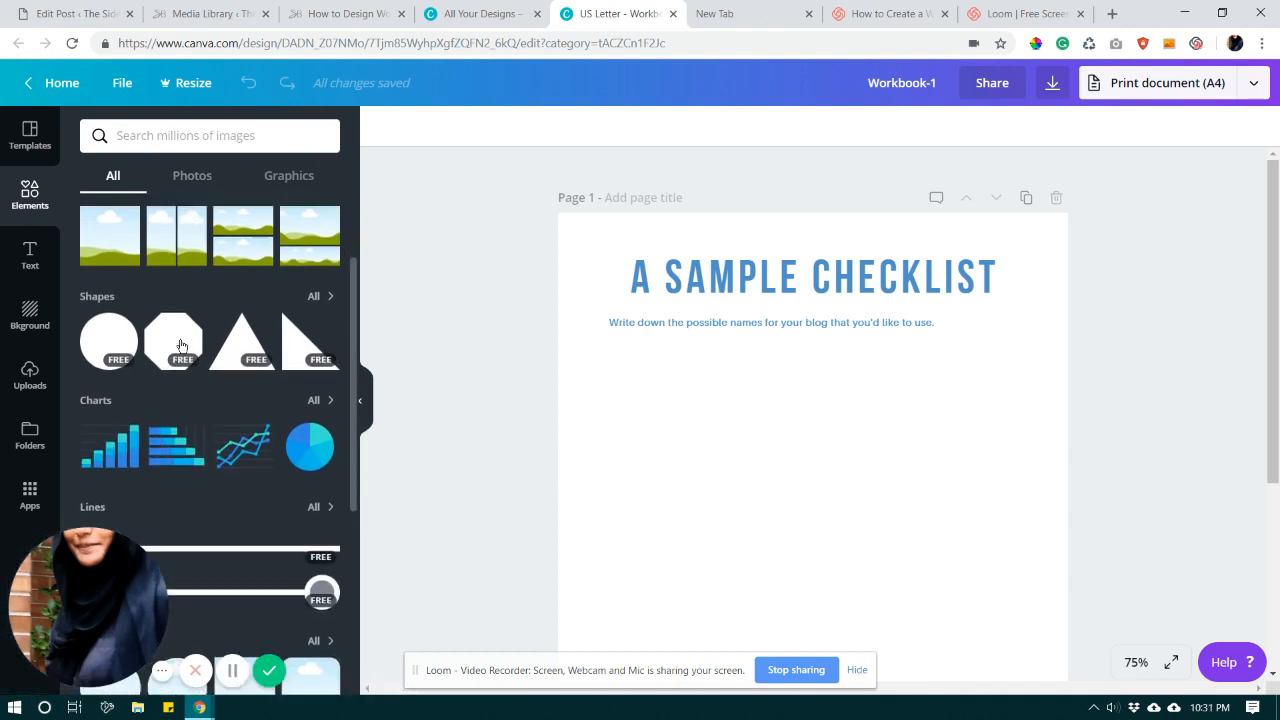
pyautogui.click(313, 287)
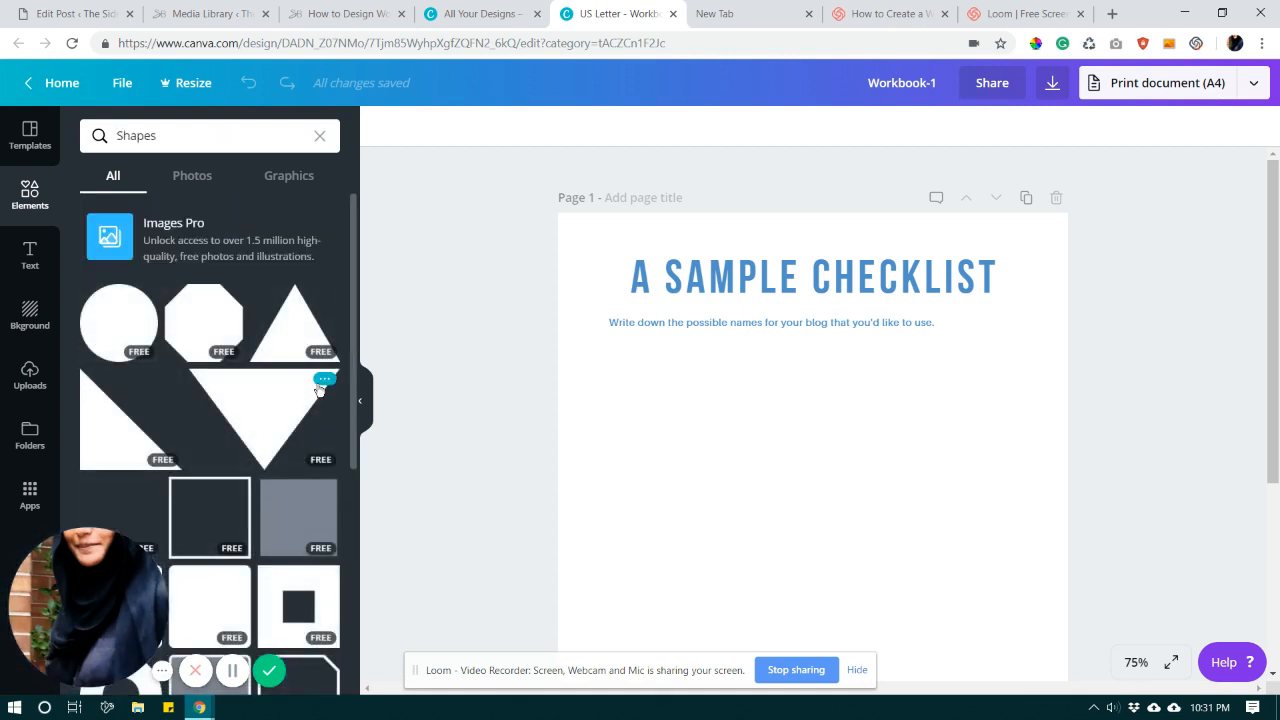
pyautogui.scroll(-2, 310, 400)
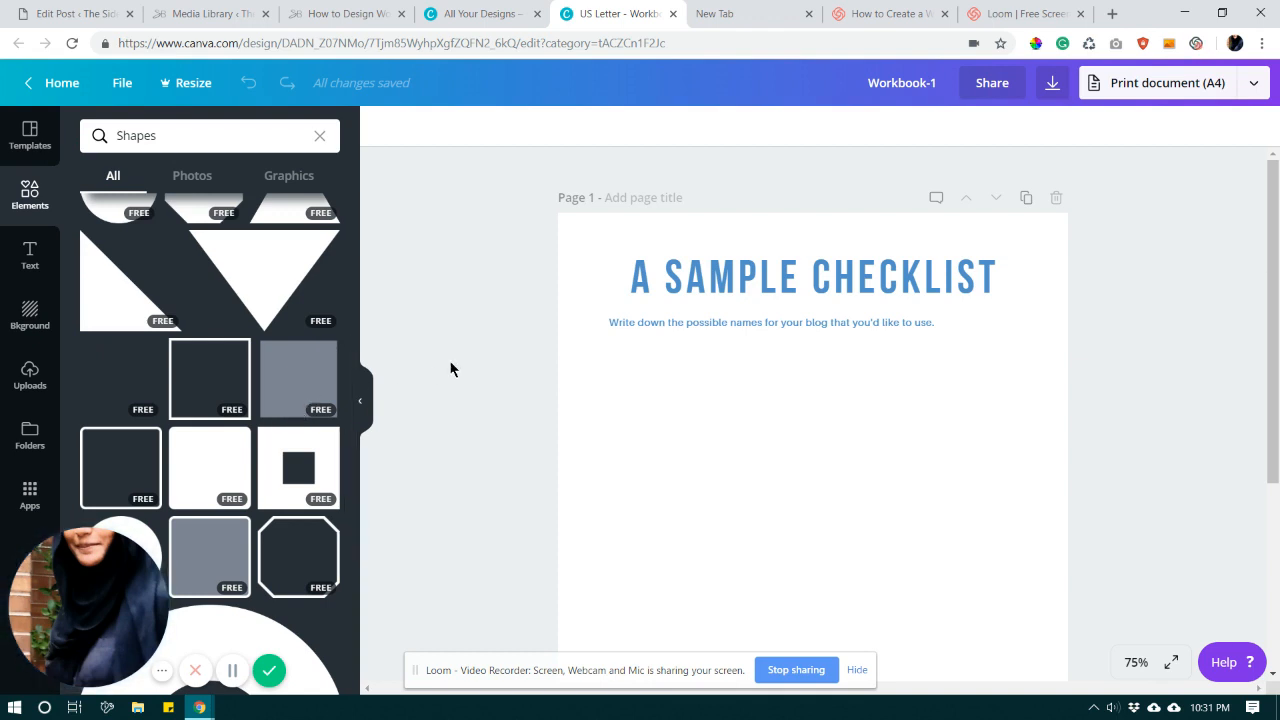
pyautogui.scroll(-2, 311, 333)
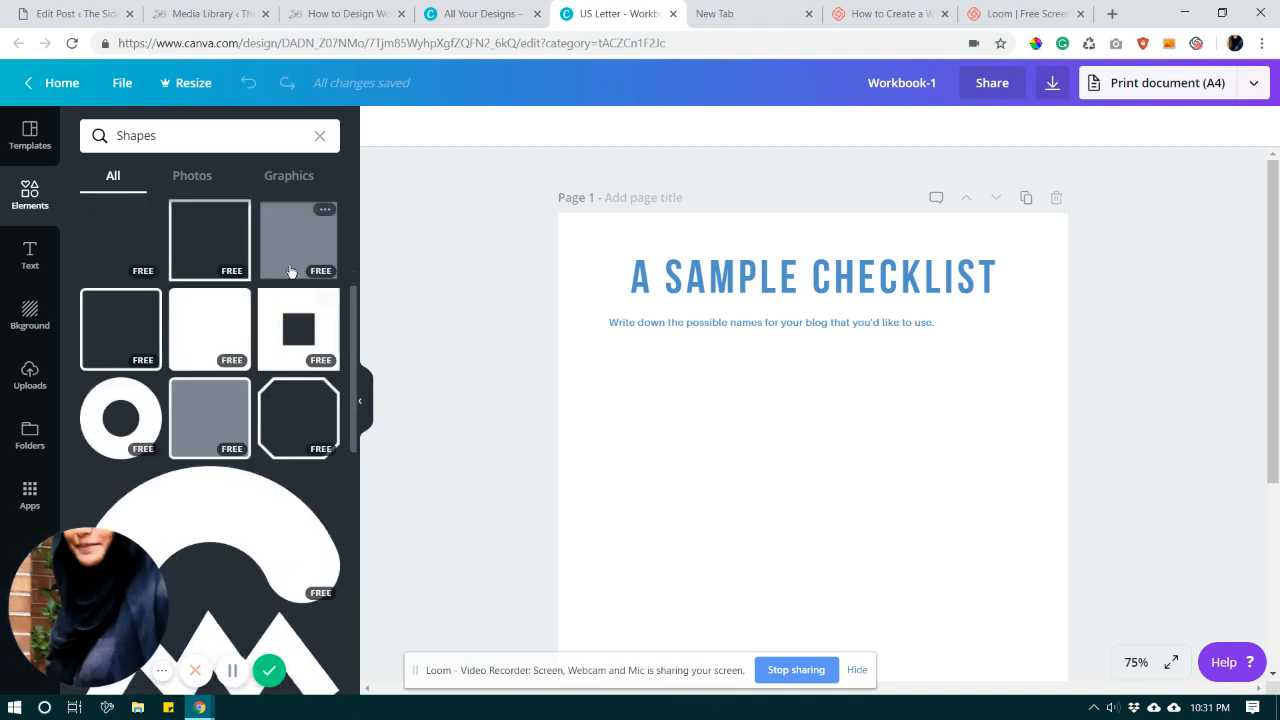
pyautogui.scroll(2, 288, 341)
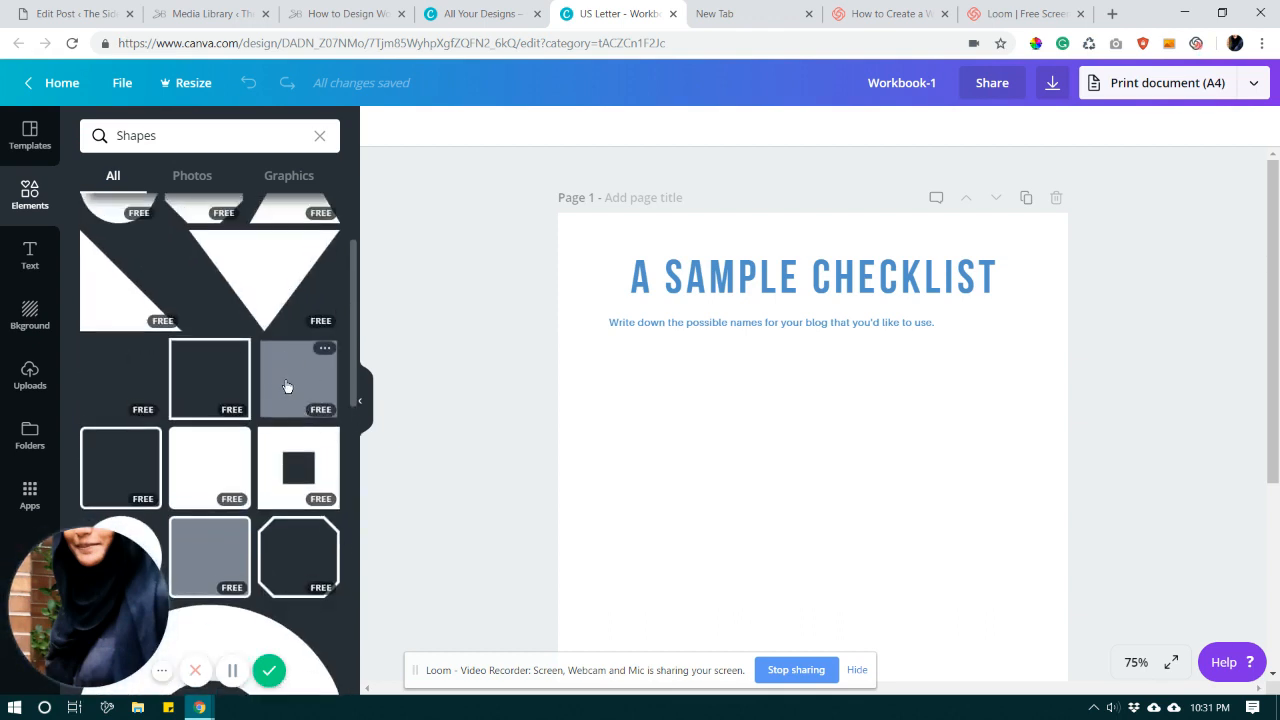
pyautogui.click(296, 389)
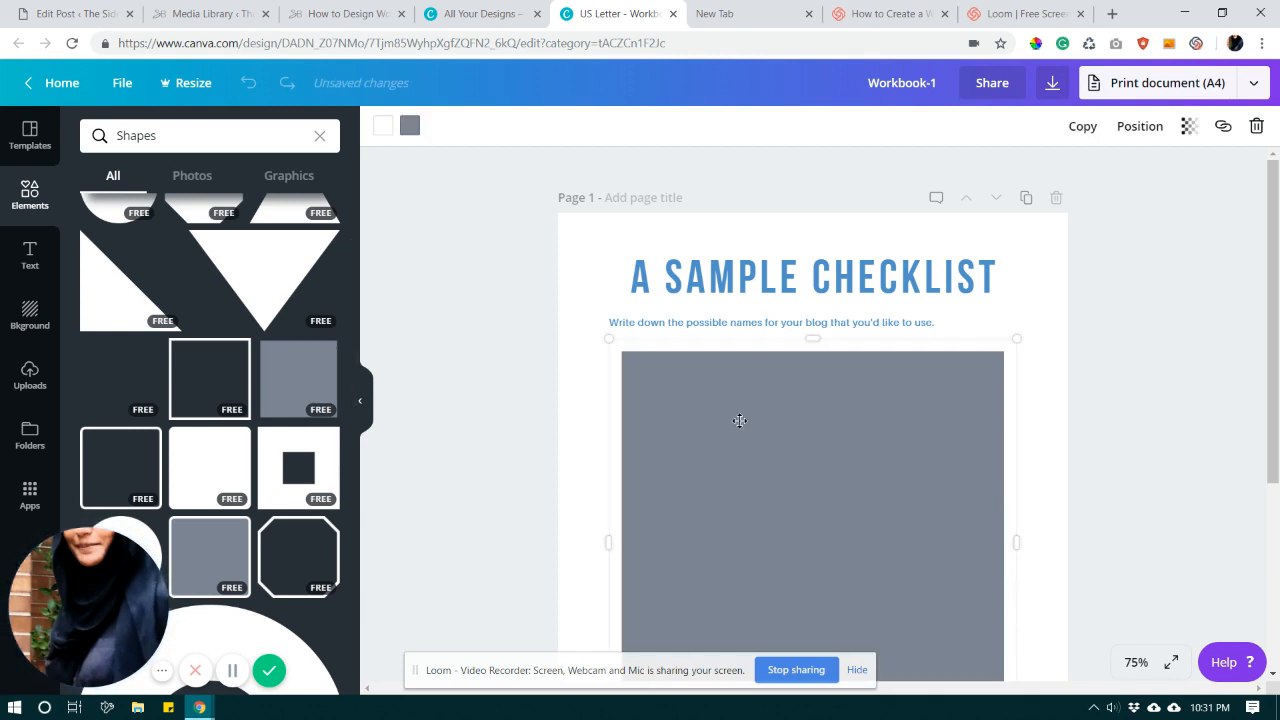
pyautogui.scroll(-2, 730, 423)
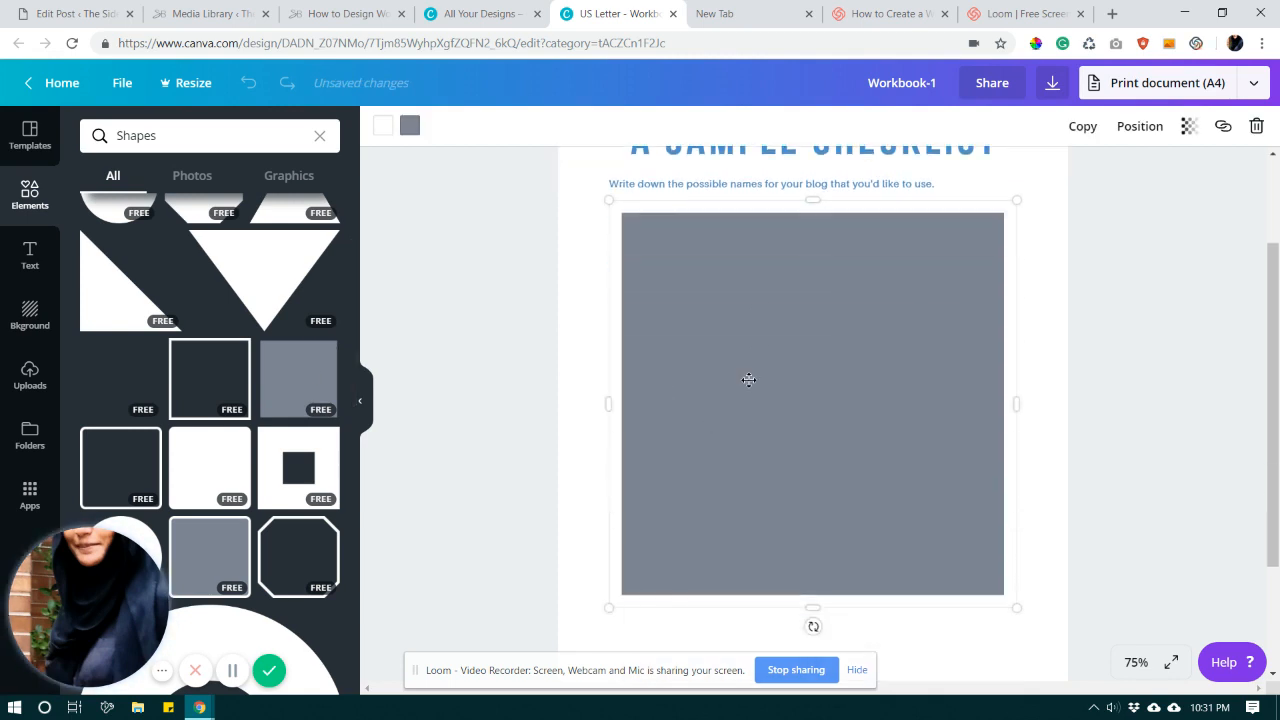
pyautogui.press('Delete')
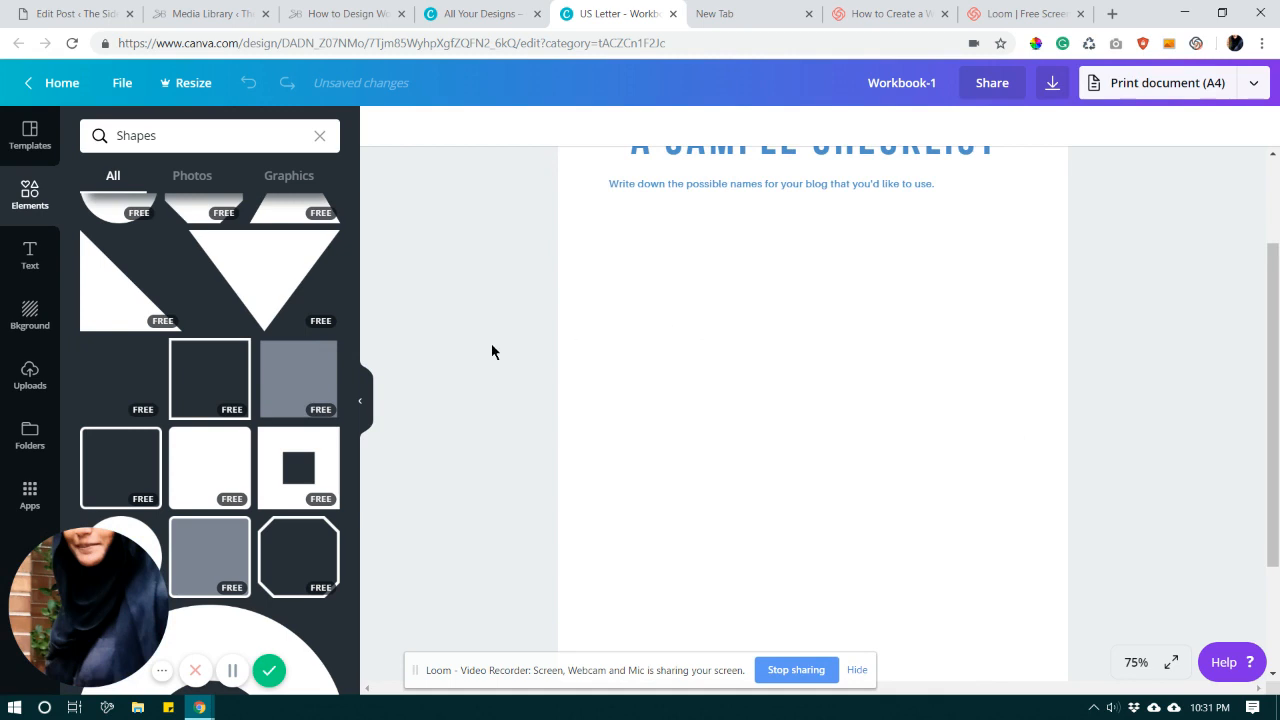
# - Add the solid rounded square, shrink it to checkbox size and place it just before the line about possible blog names
pyautogui.click(213, 467)
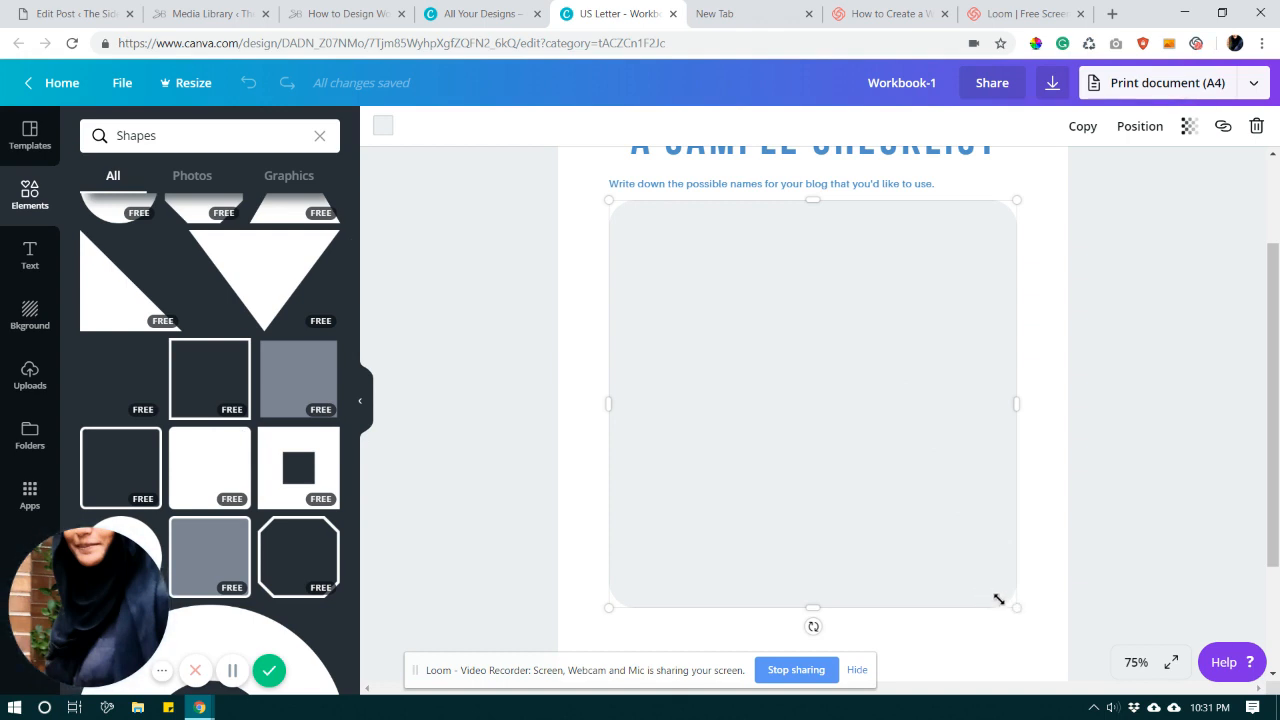
pyautogui.moveTo(997, 600); pyautogui.dragTo(619, 213)
pyautogui.scroll(2, 889, 346)
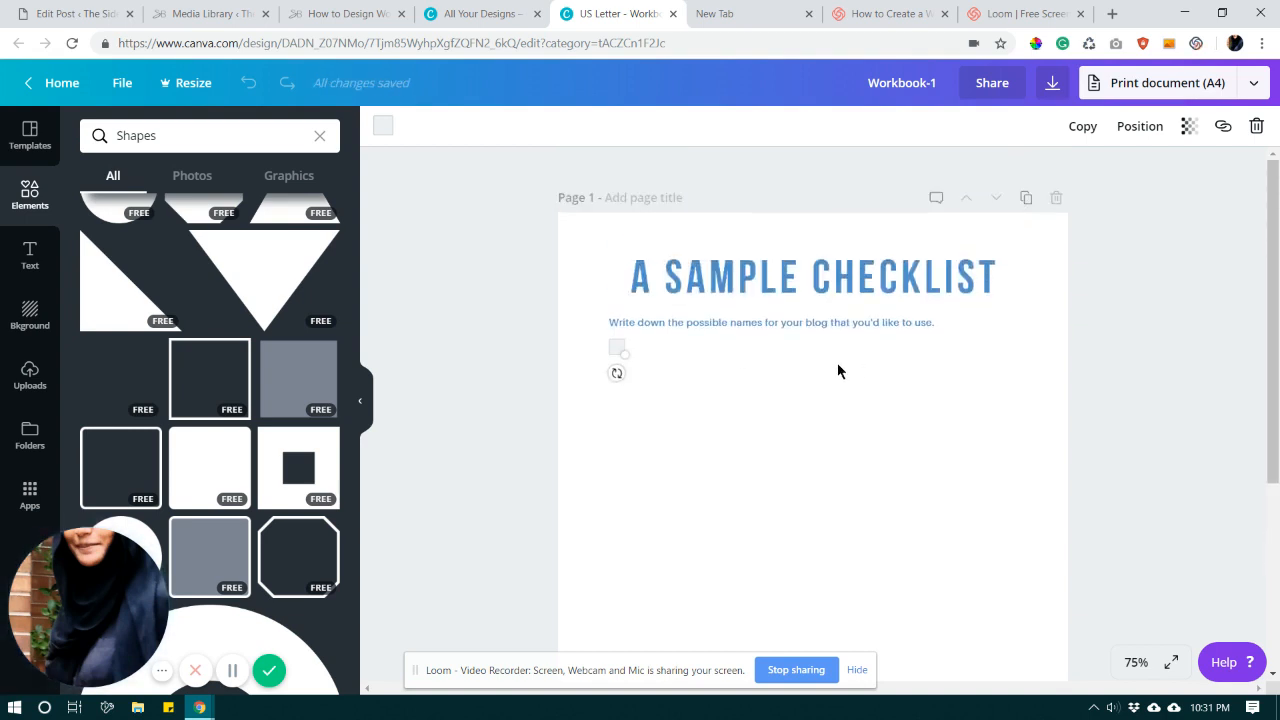
pyautogui.moveTo(605, 338); pyautogui.dragTo(589, 319)
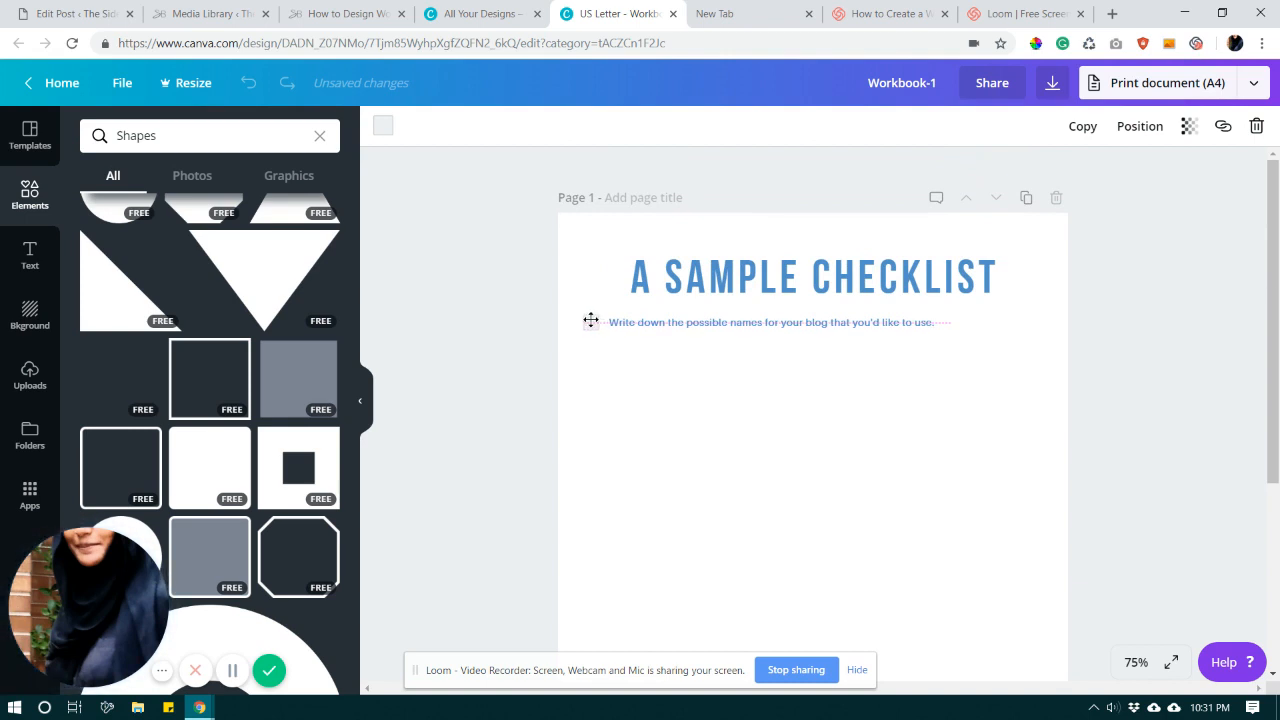
pyautogui.click(673, 416)
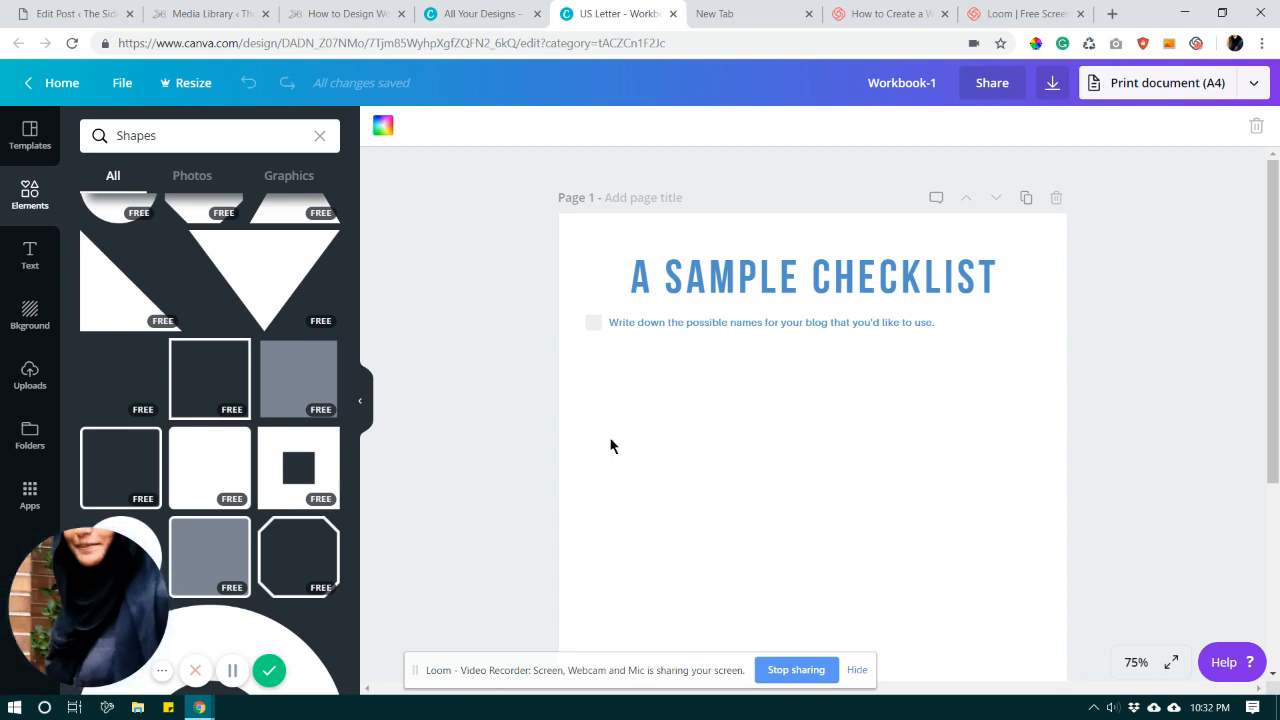
# - Select the checkbox together with its text line and shift both slightly to the right under the heading
pyautogui.moveTo(487, 312); pyautogui.dragTo(676, 341)
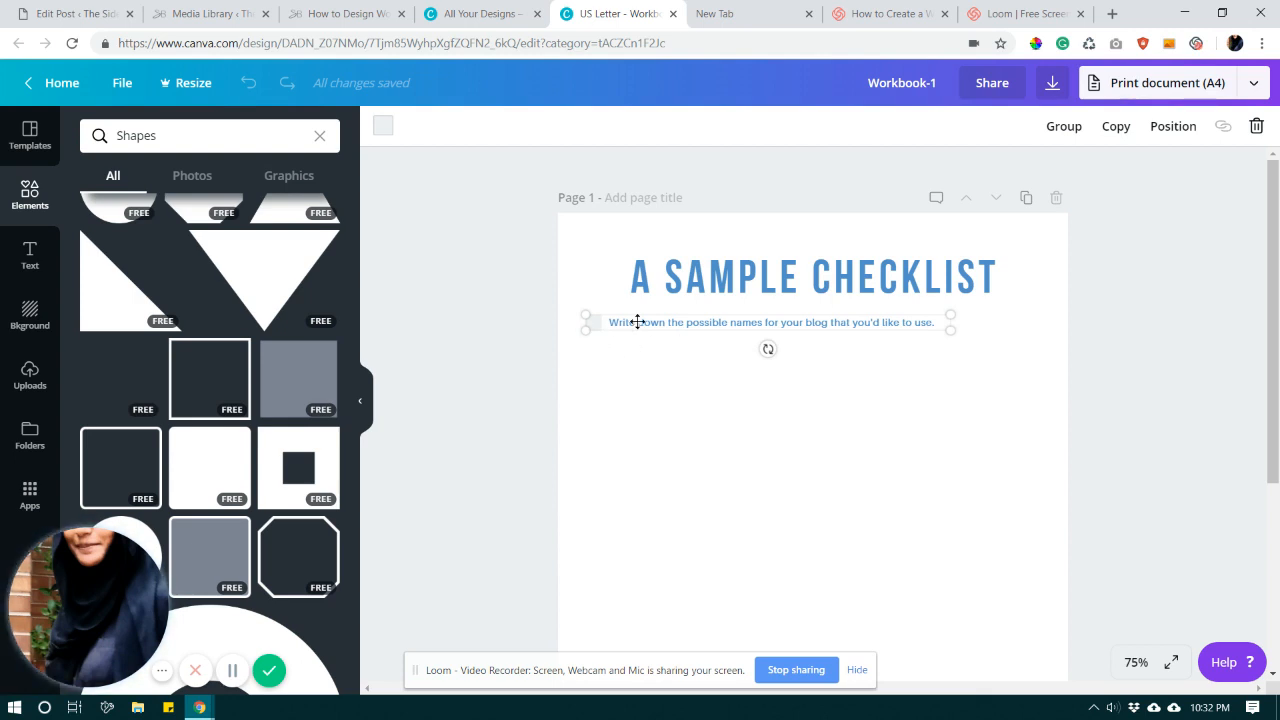
pyautogui.moveTo(637, 321); pyautogui.dragTo(651, 319)
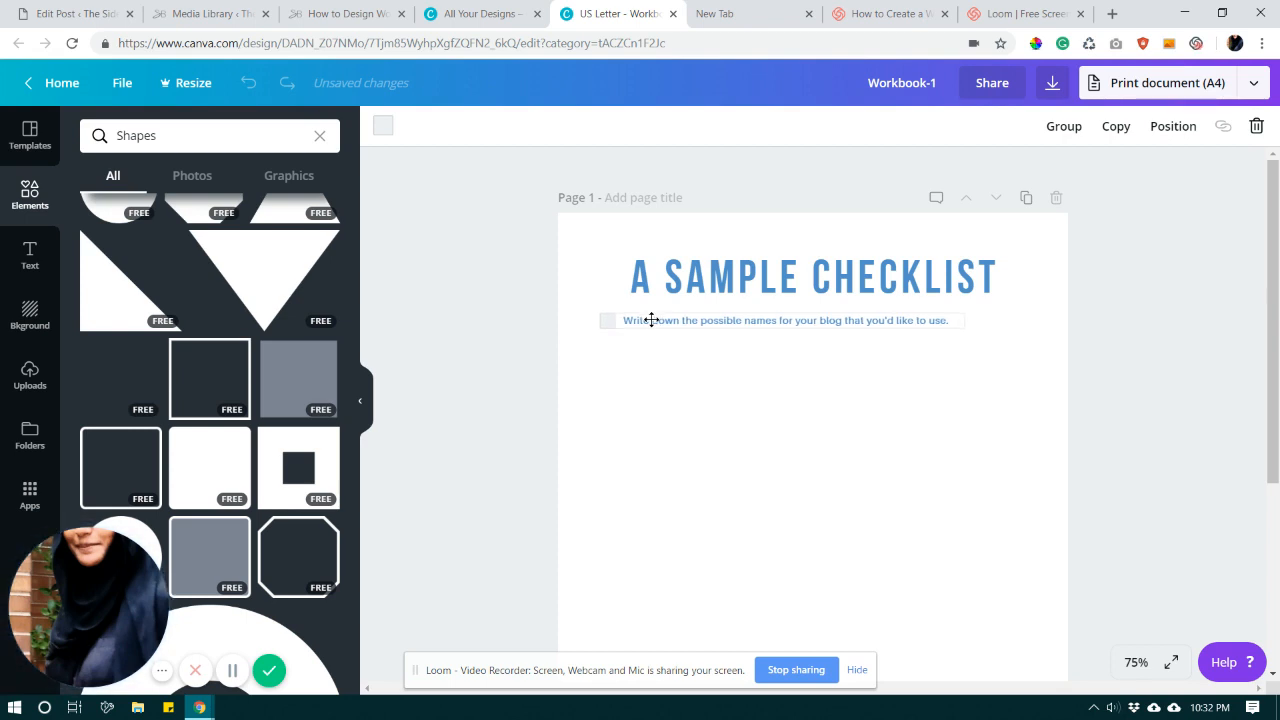
pyautogui.moveTo(651, 319); pyautogui.dragTo(644, 321)
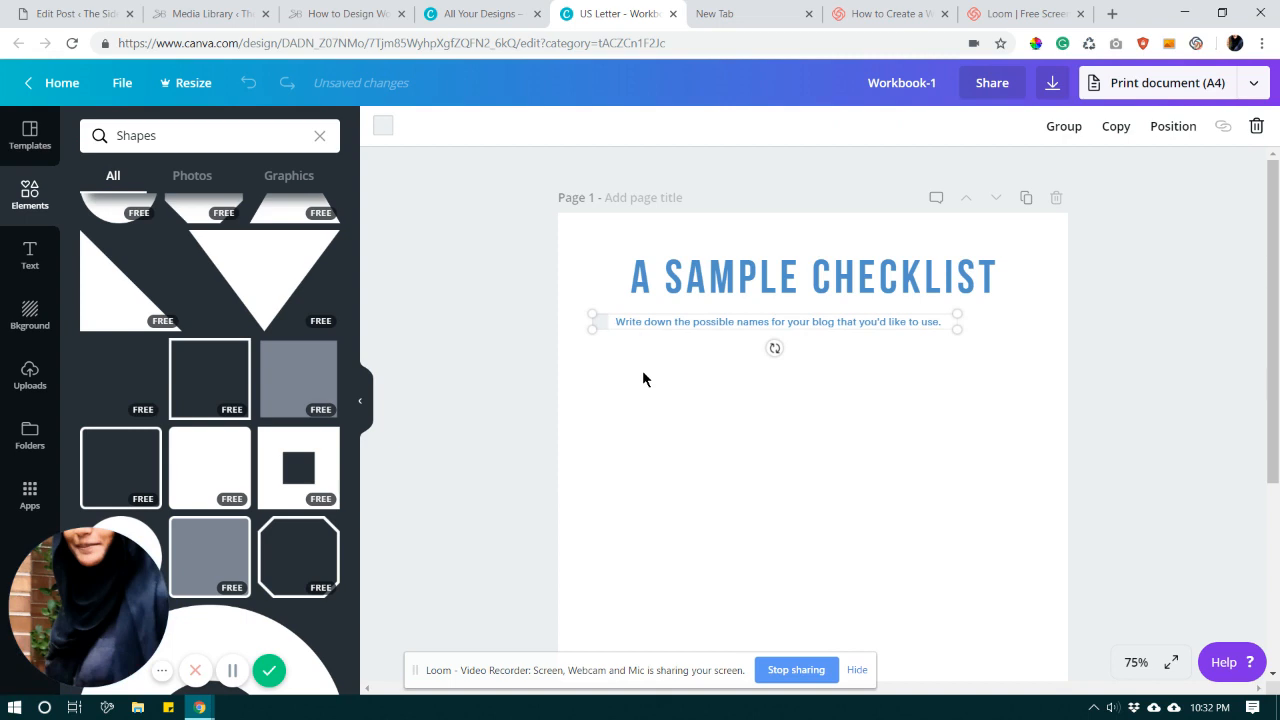
pyautogui.click(643, 378)
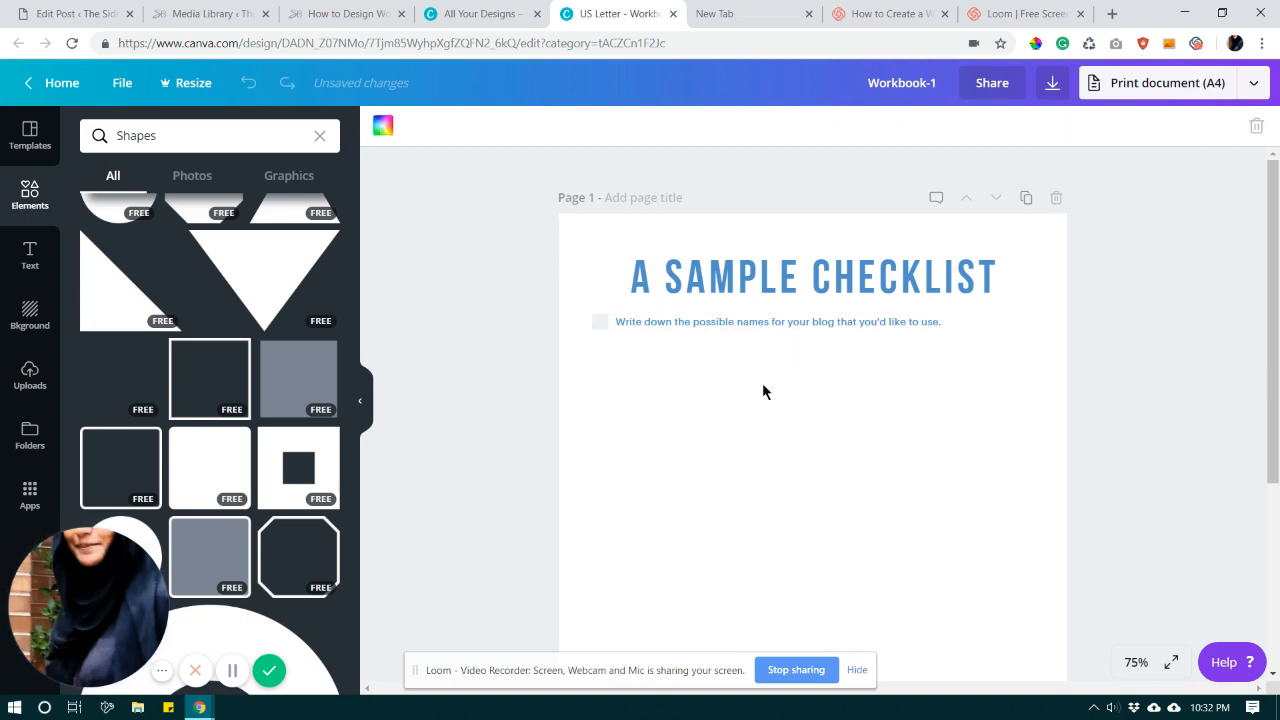
# - Duplicate the checkbox and its text line, and align the copy directly below the original as a second checklist item
pyautogui.moveTo(526, 318); pyautogui.dragTo(637, 330)
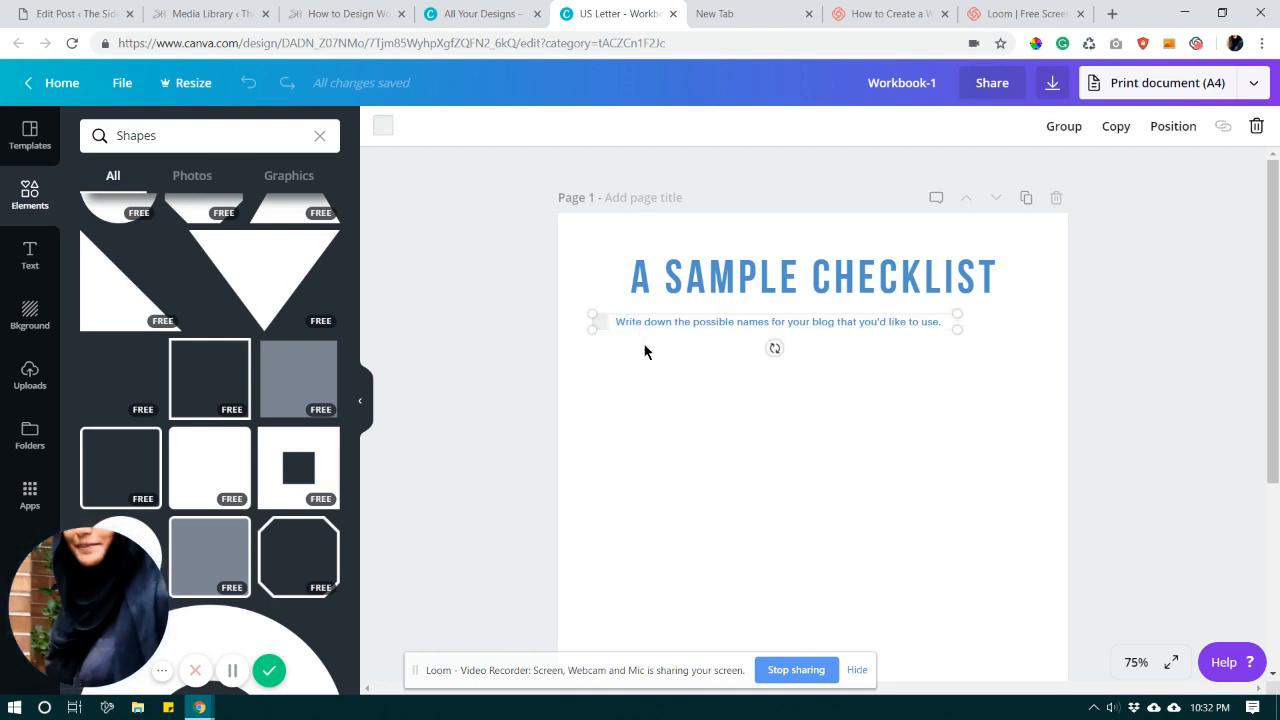
pyautogui.click(1113, 130)
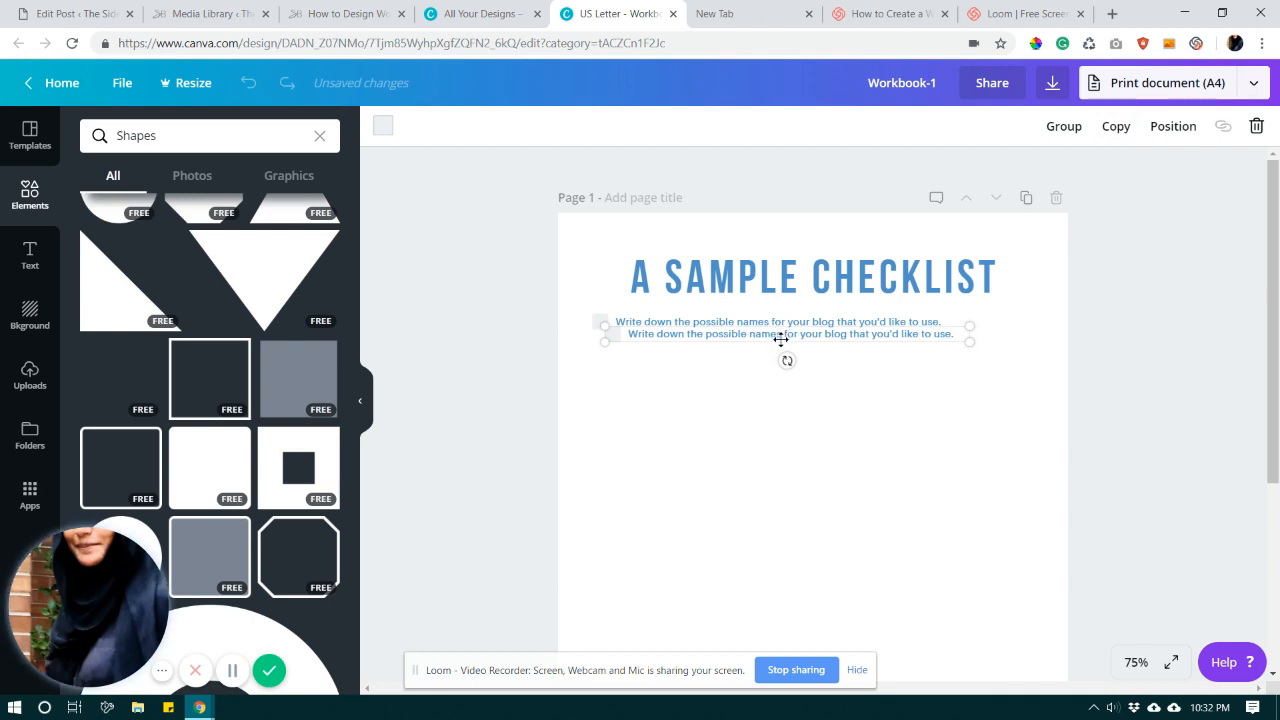
pyautogui.moveTo(781, 338); pyautogui.dragTo(766, 353)
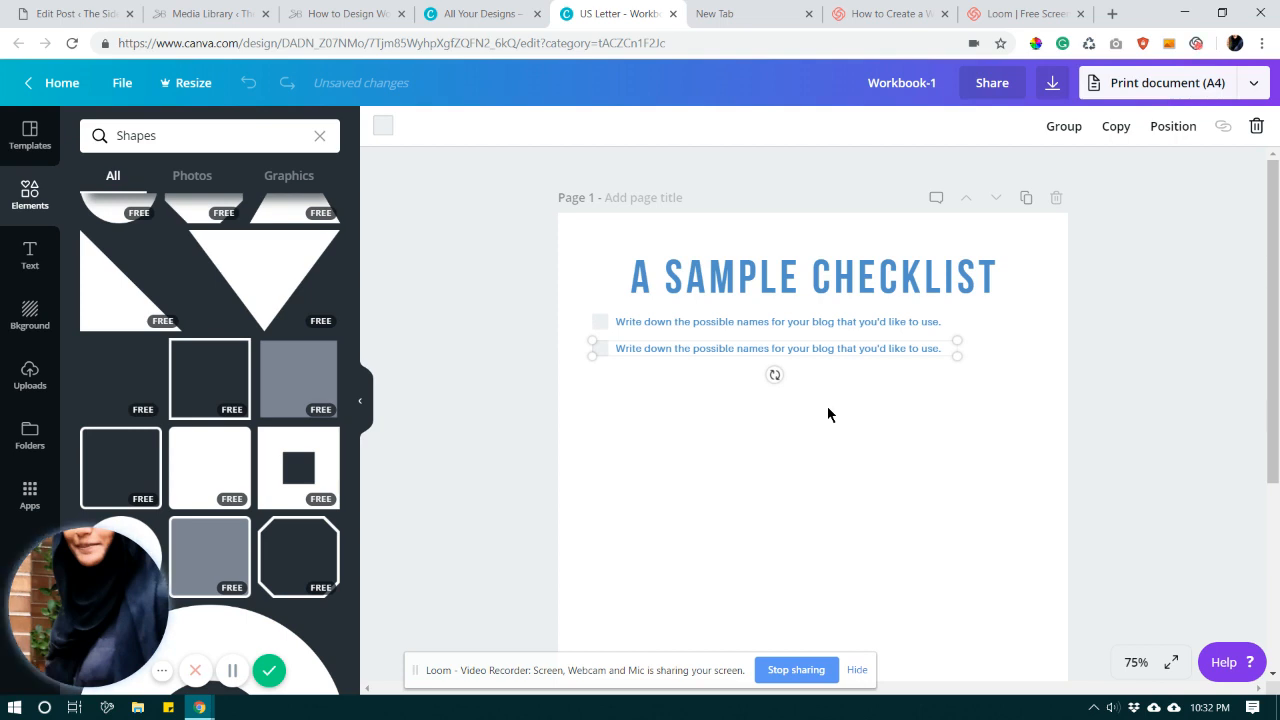
pyautogui.click(1076, 349)
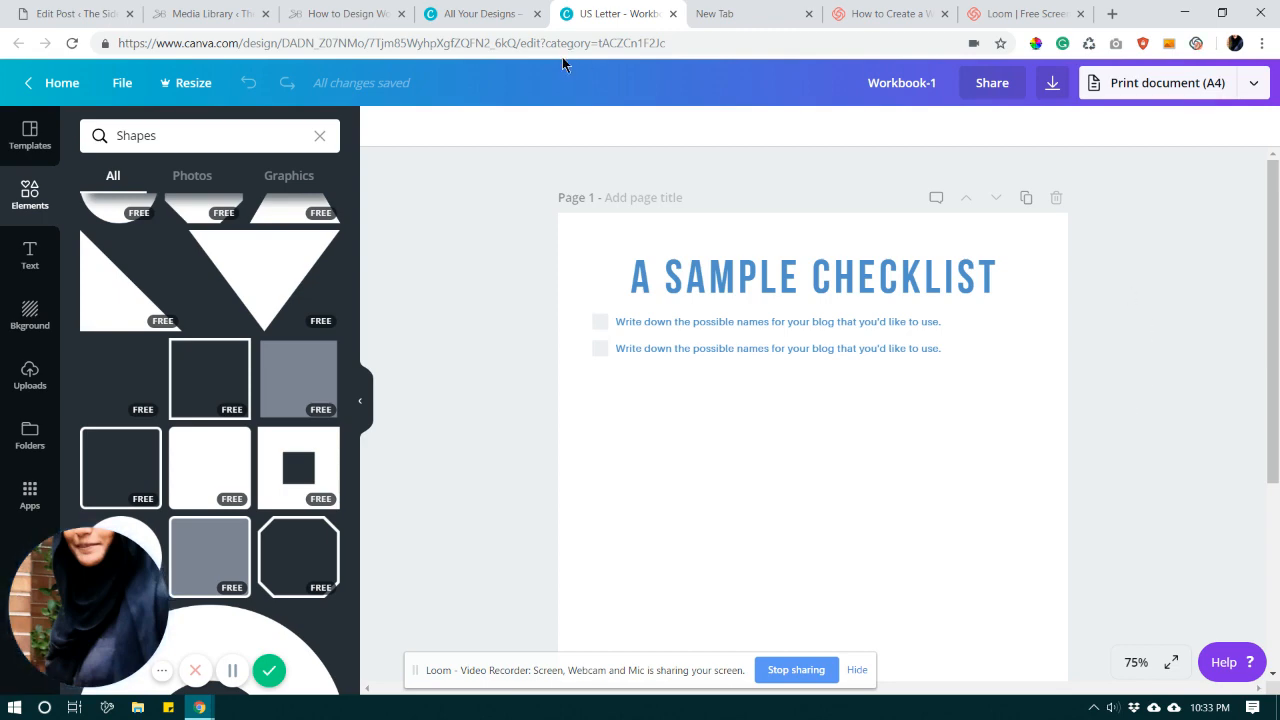
# - Switch to the list of all designs and open the Worksheet-1 design
pyautogui.click(455, 22)
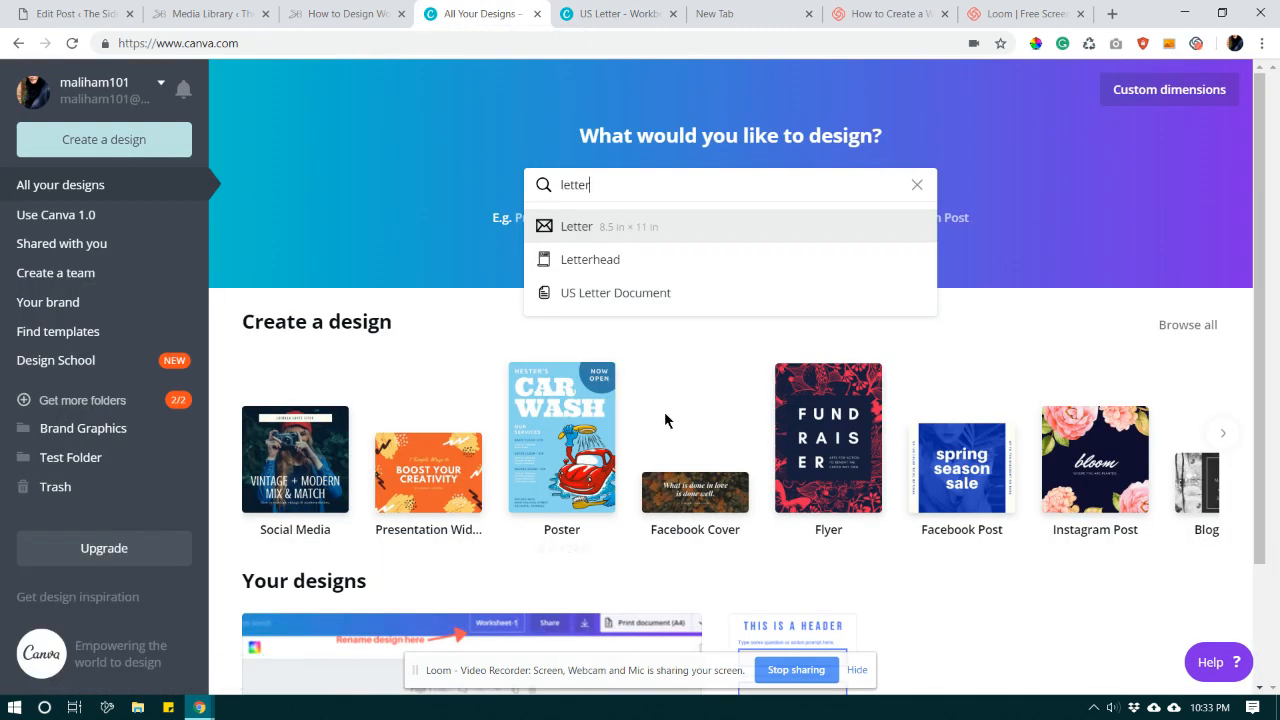
pyautogui.scroll(-2, 668, 430)
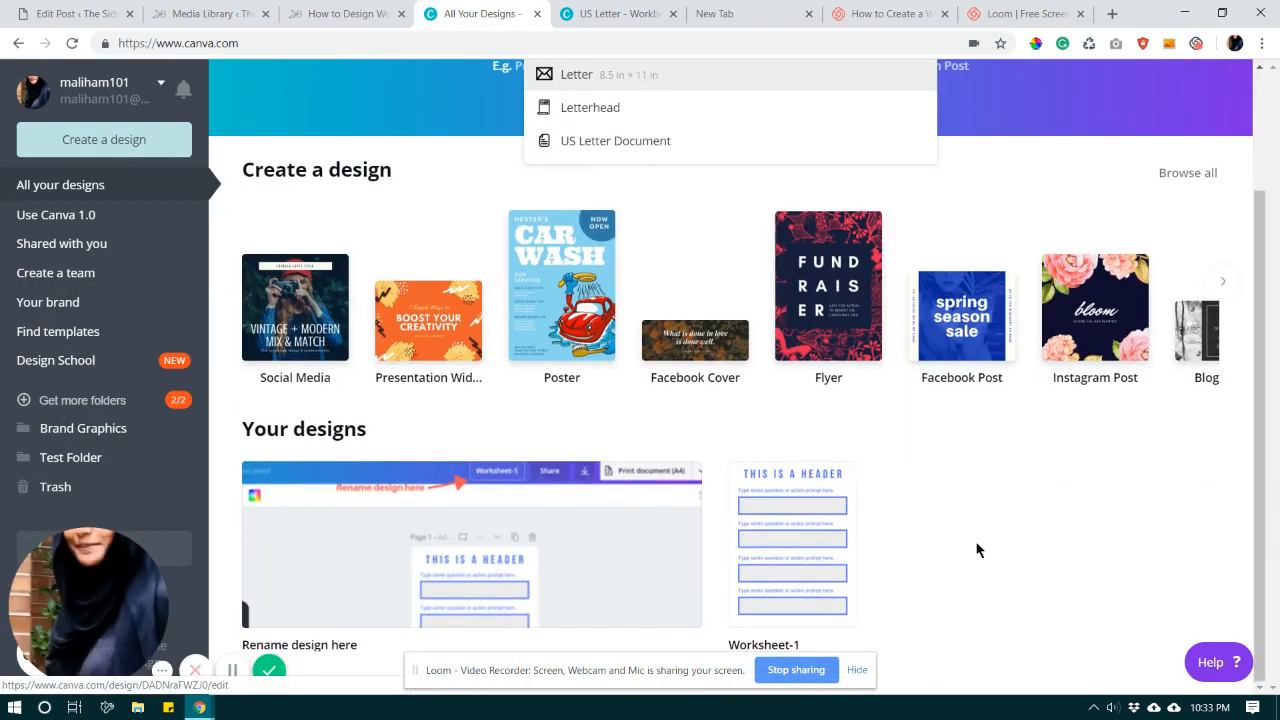
pyautogui.click(845, 548)
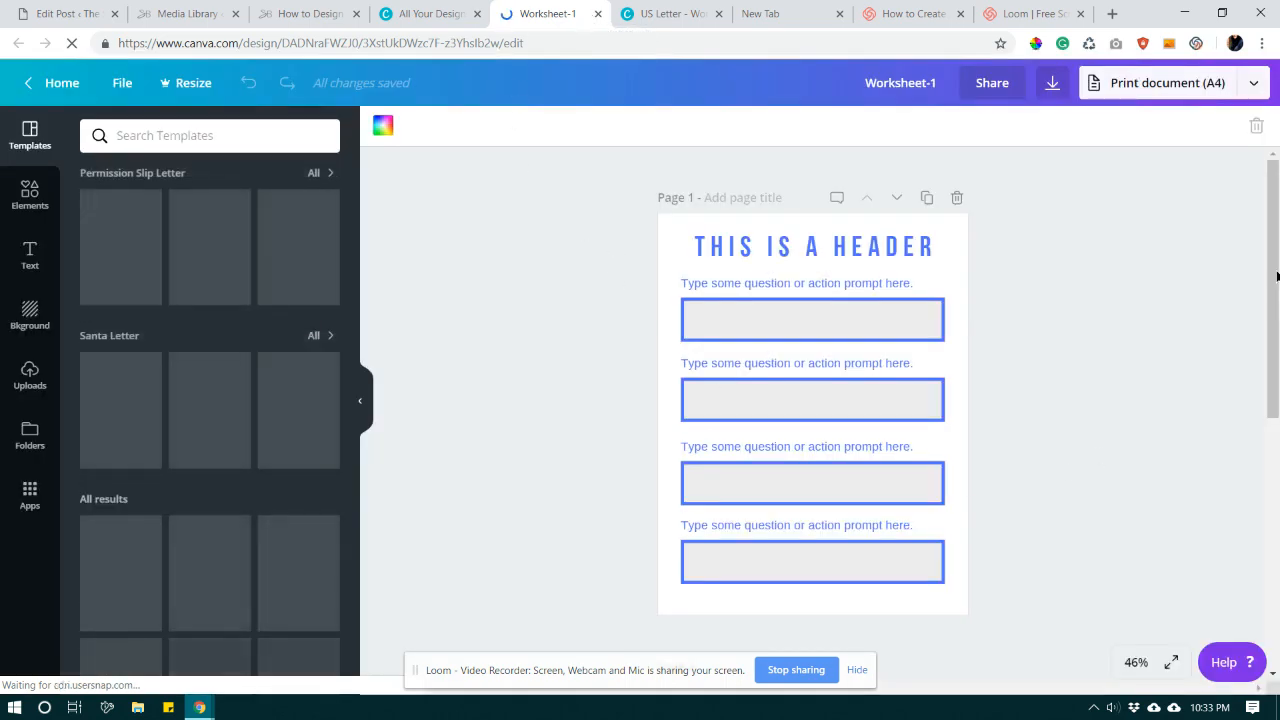
# - Review both pages of the worksheet, examining the headers, question prompts, answer boxes and checklists
pyautogui.moveTo(1272, 245); pyautogui.dragTo(1216, 243)
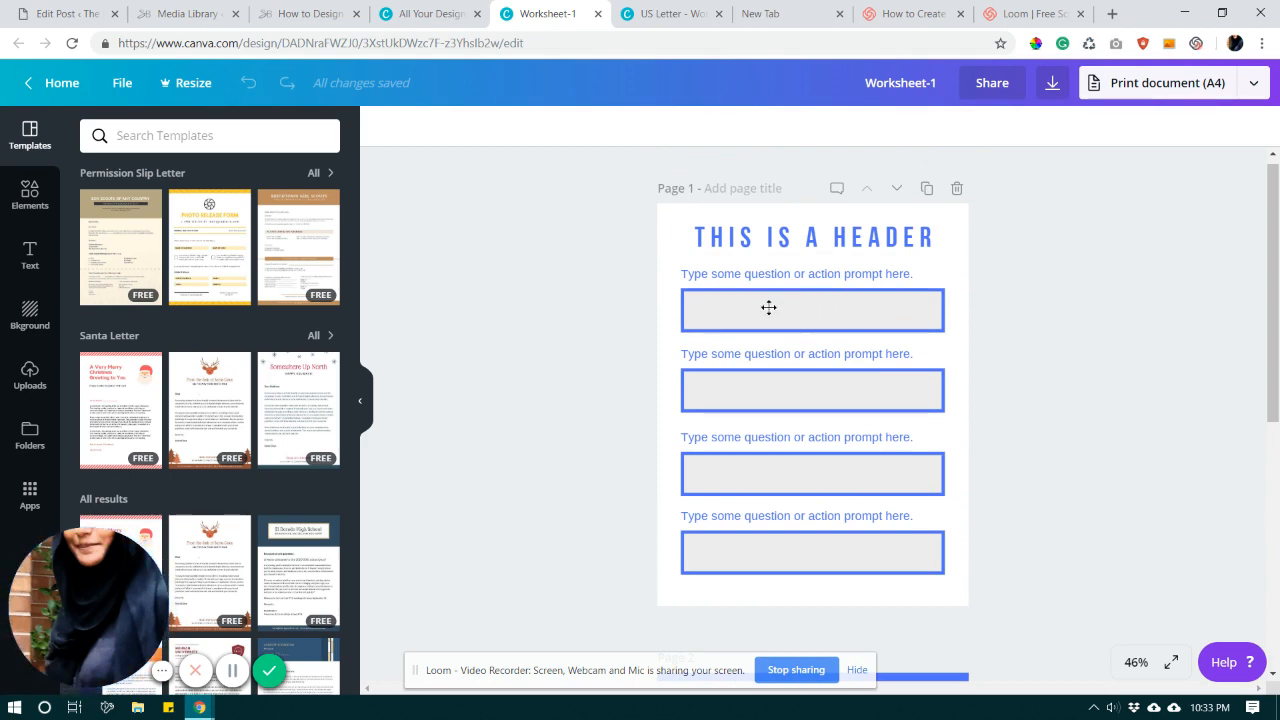
pyautogui.scroll(-1, 1063, 401)
pyautogui.scroll(-5, 1063, 401)
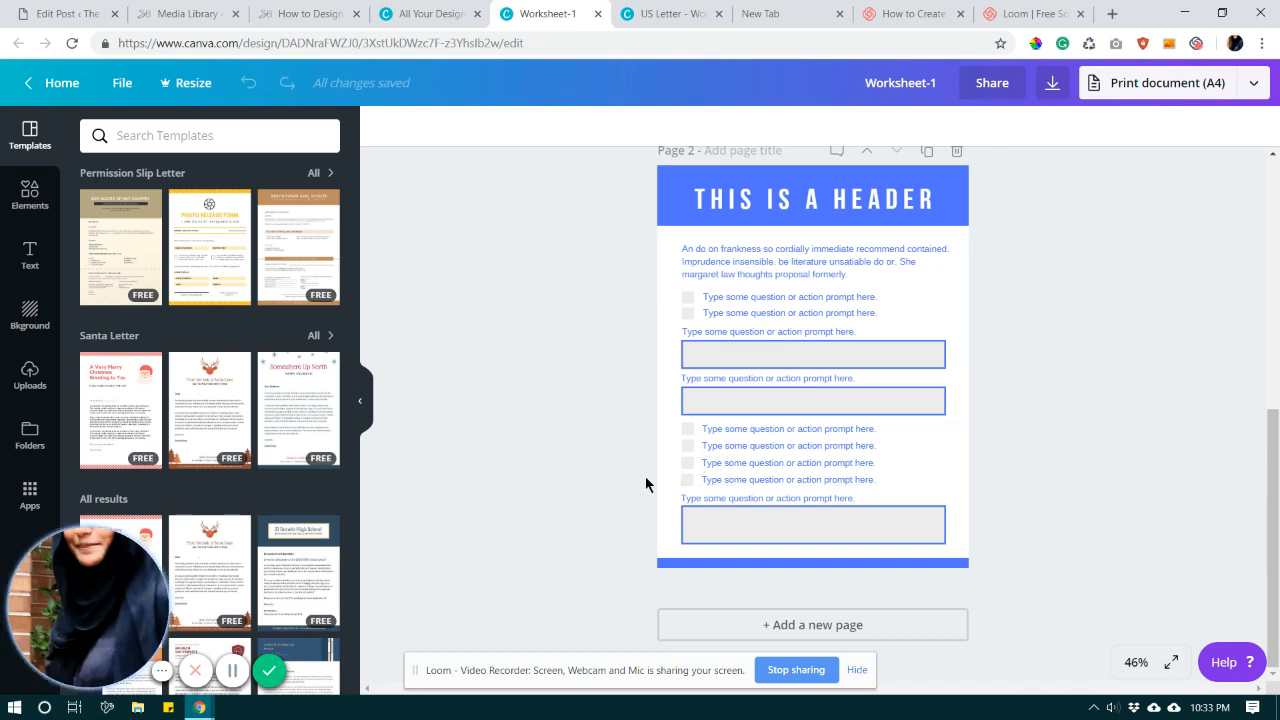
pyautogui.scroll(4, 494, 407)
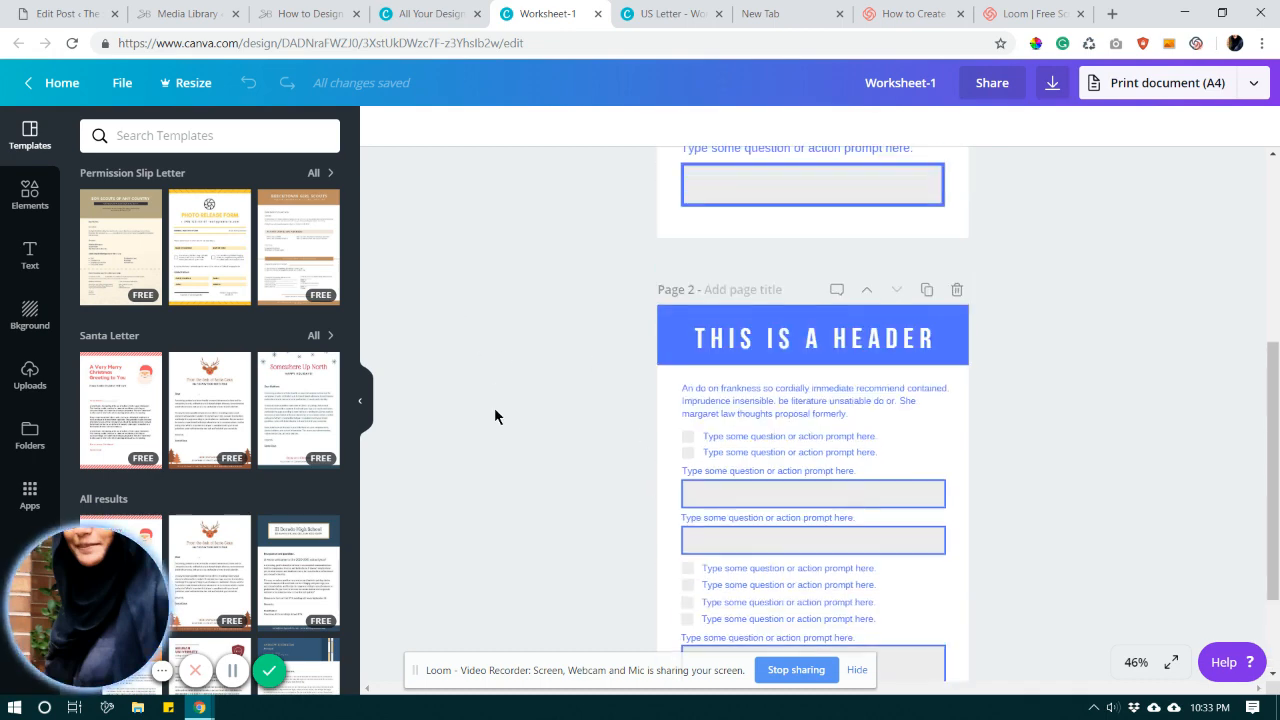
pyautogui.scroll(-4, 494, 414)
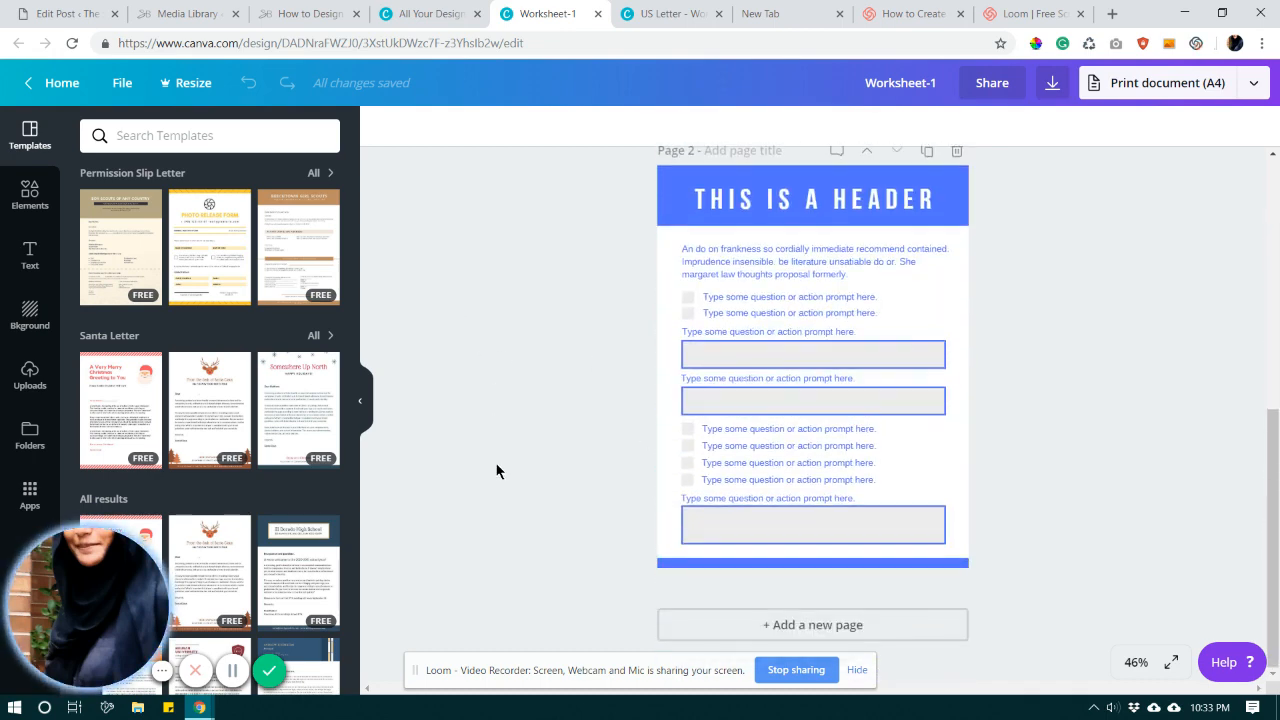
pyautogui.scroll(4, 497, 470)
pyautogui.scroll(2, 480, 474)
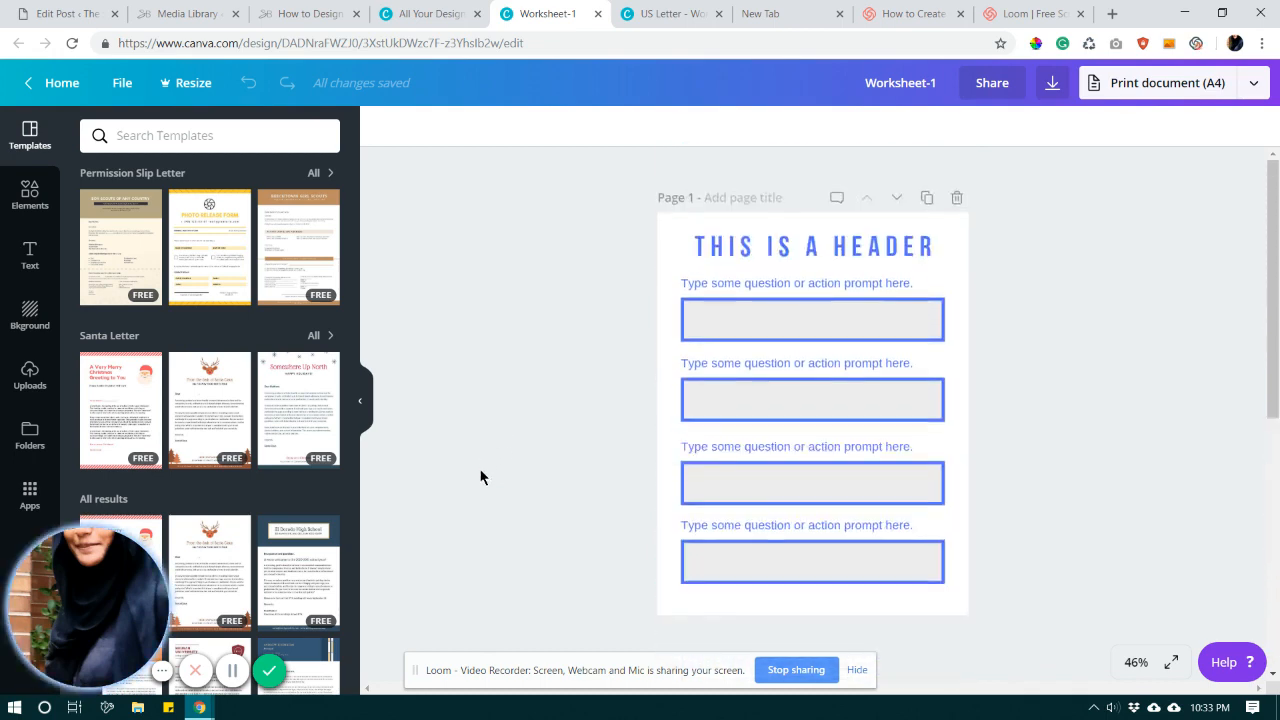
pyautogui.scroll(-5, 480, 477)
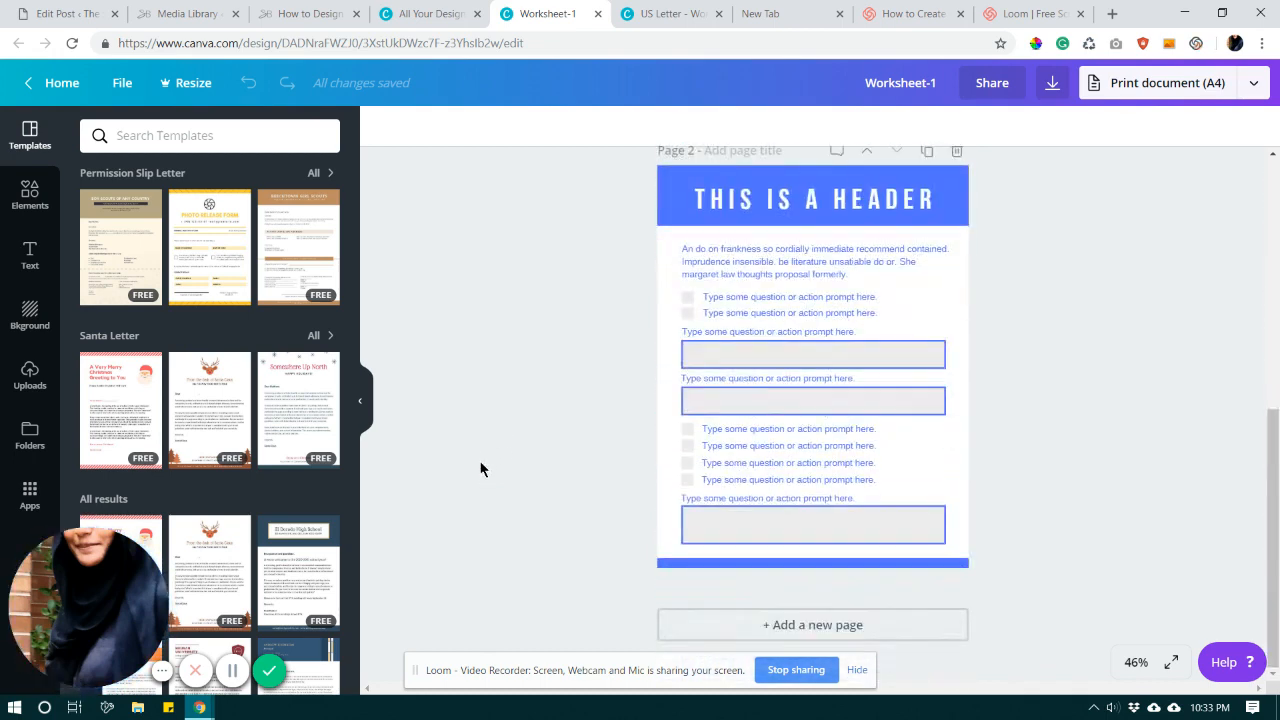
# - Open the download options for the worksheet and set the file type to PDF Print
pyautogui.click(1053, 99)
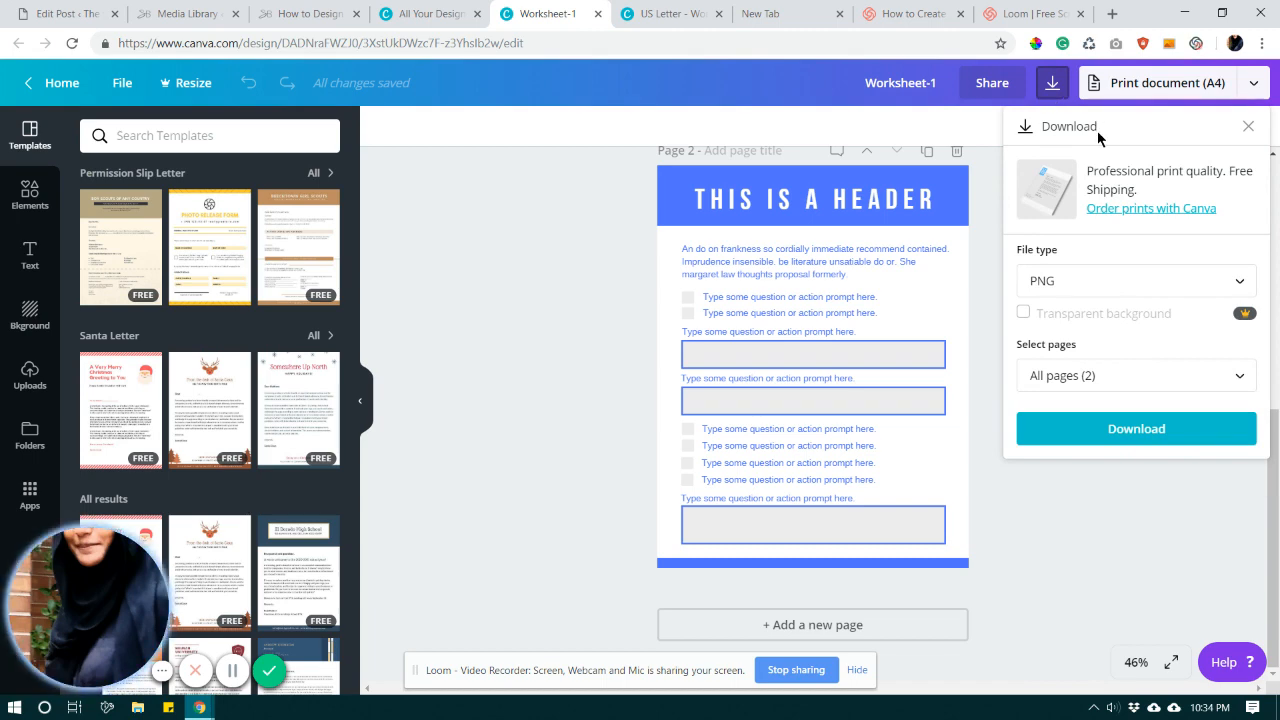
pyautogui.click(1072, 290)
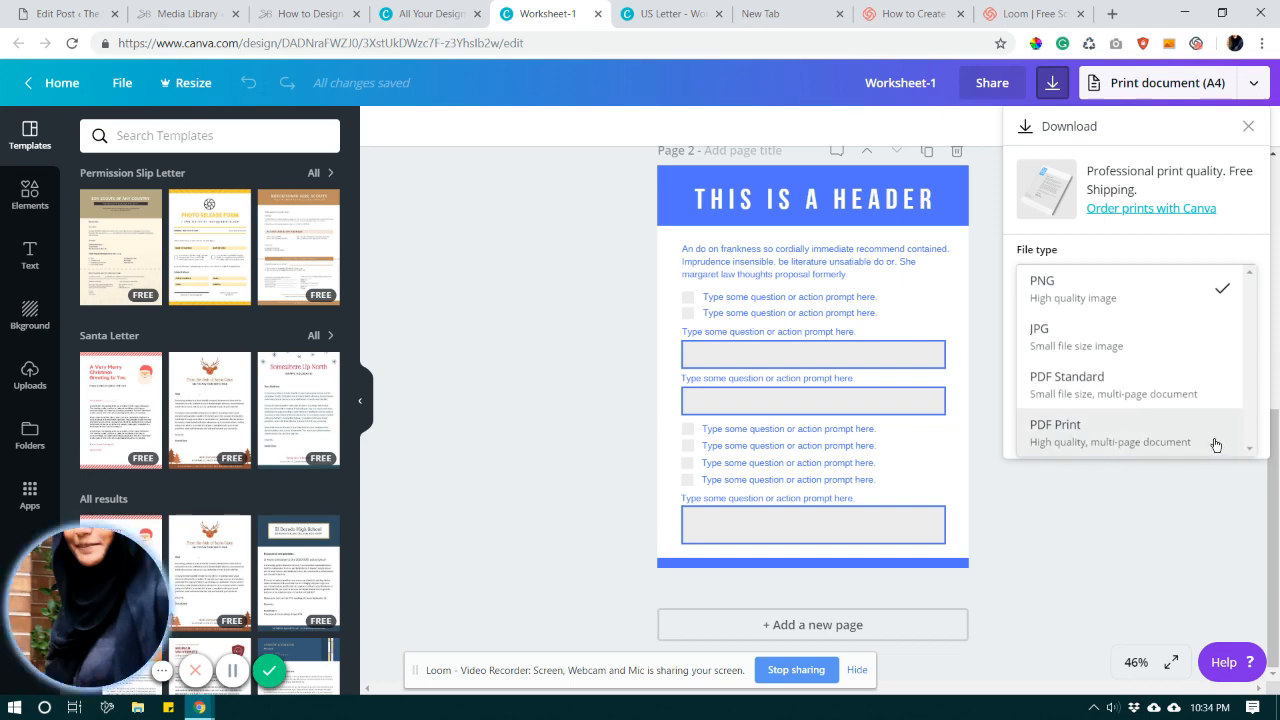
pyautogui.click(1137, 436)
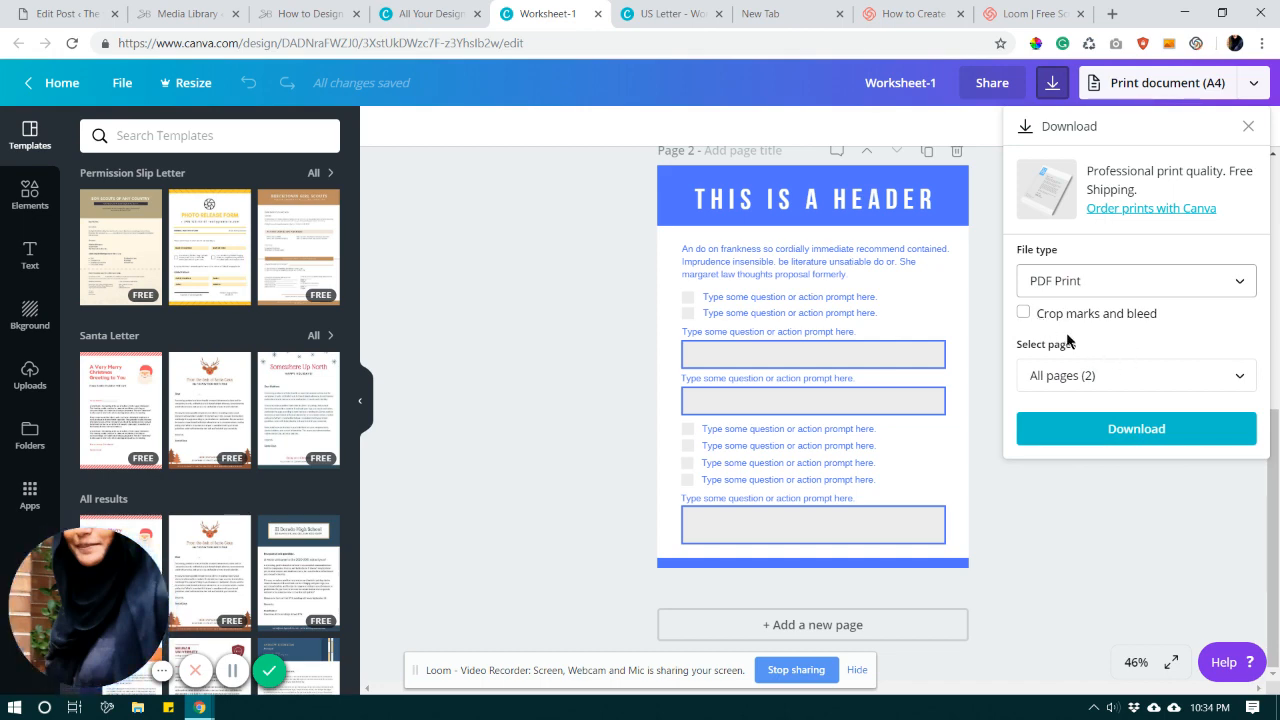
# - Limit the download to Page 2, download the worksheet, and dismiss the print offer
pyautogui.click(1120, 377)
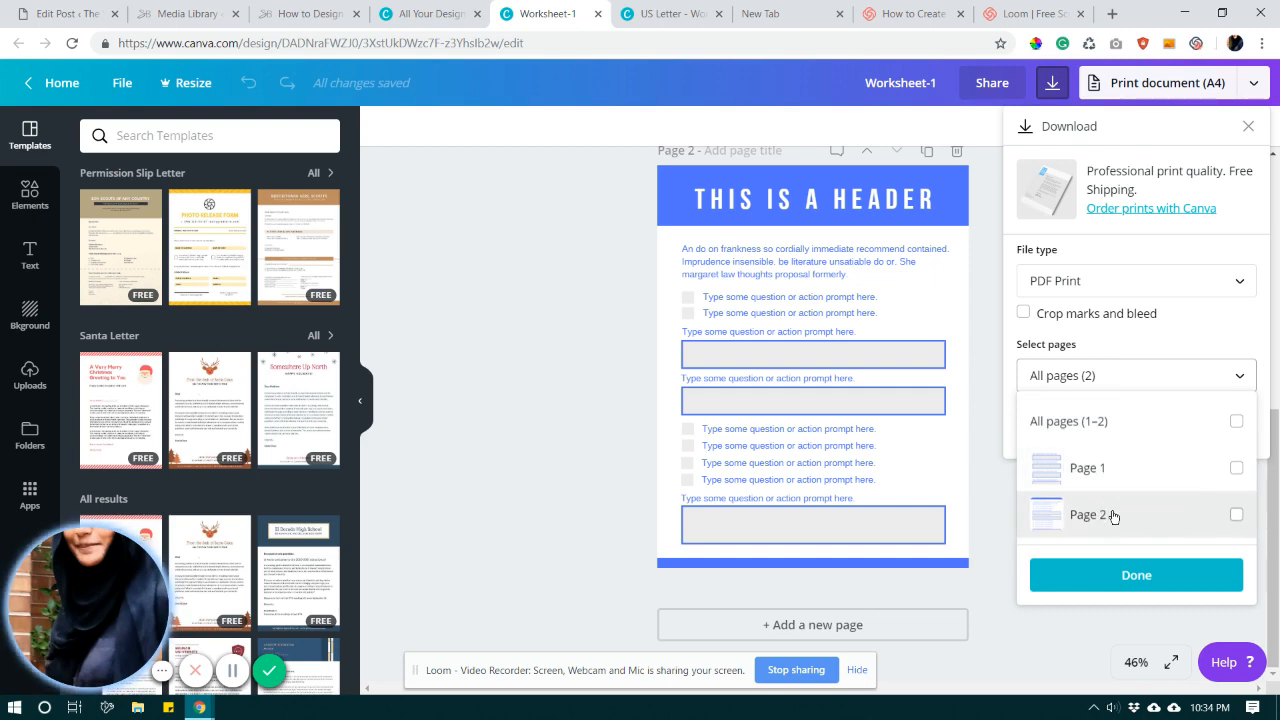
pyautogui.click(1238, 518)
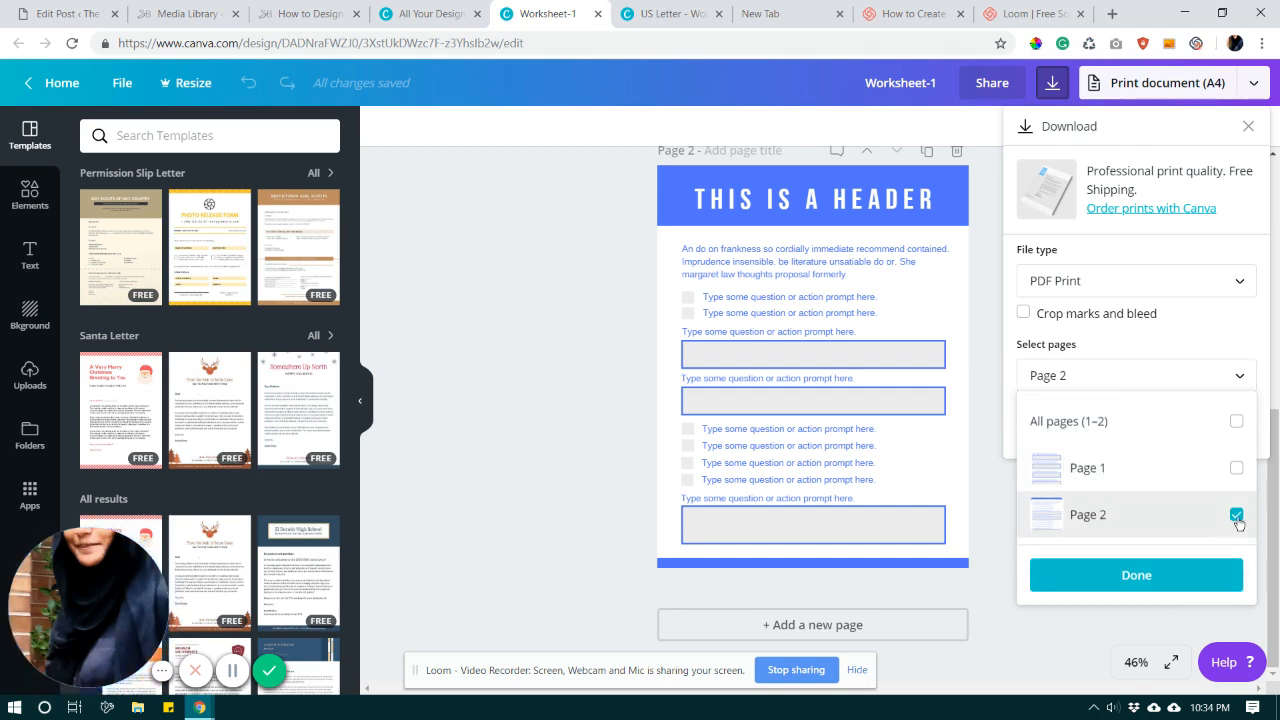
pyautogui.click(1142, 578)
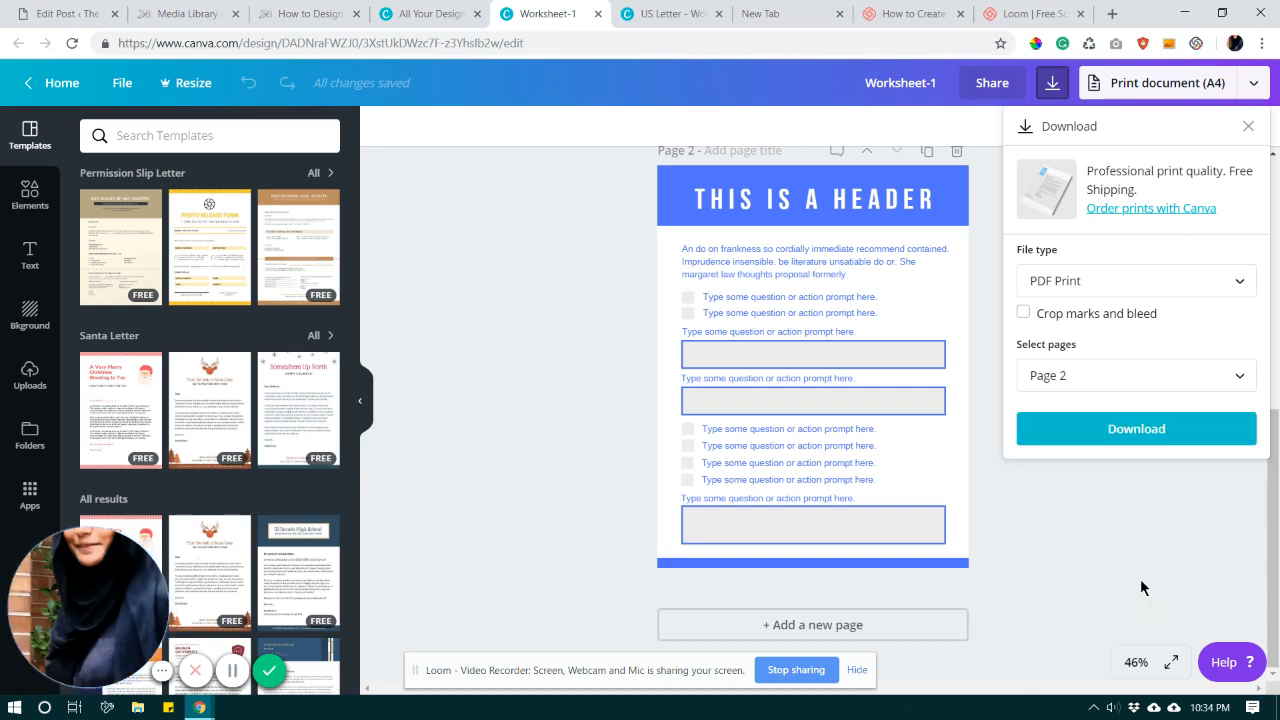
pyautogui.click(1134, 429)
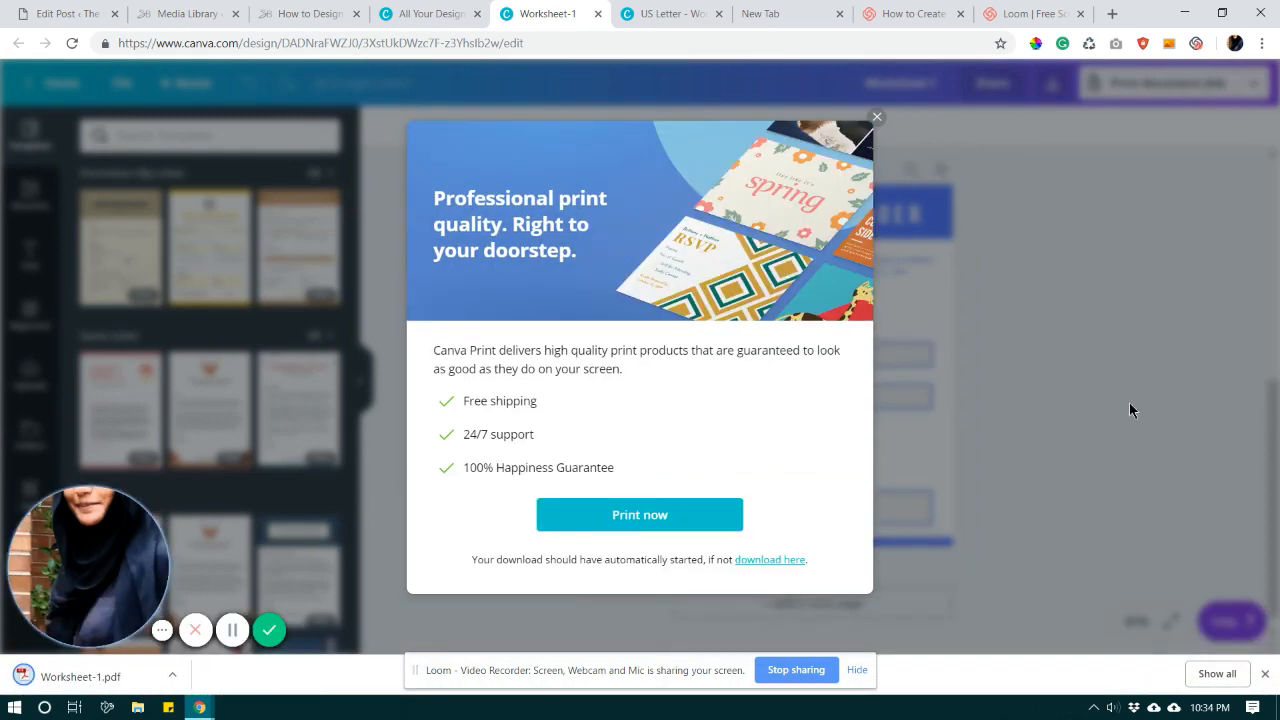
pyautogui.click(877, 118)
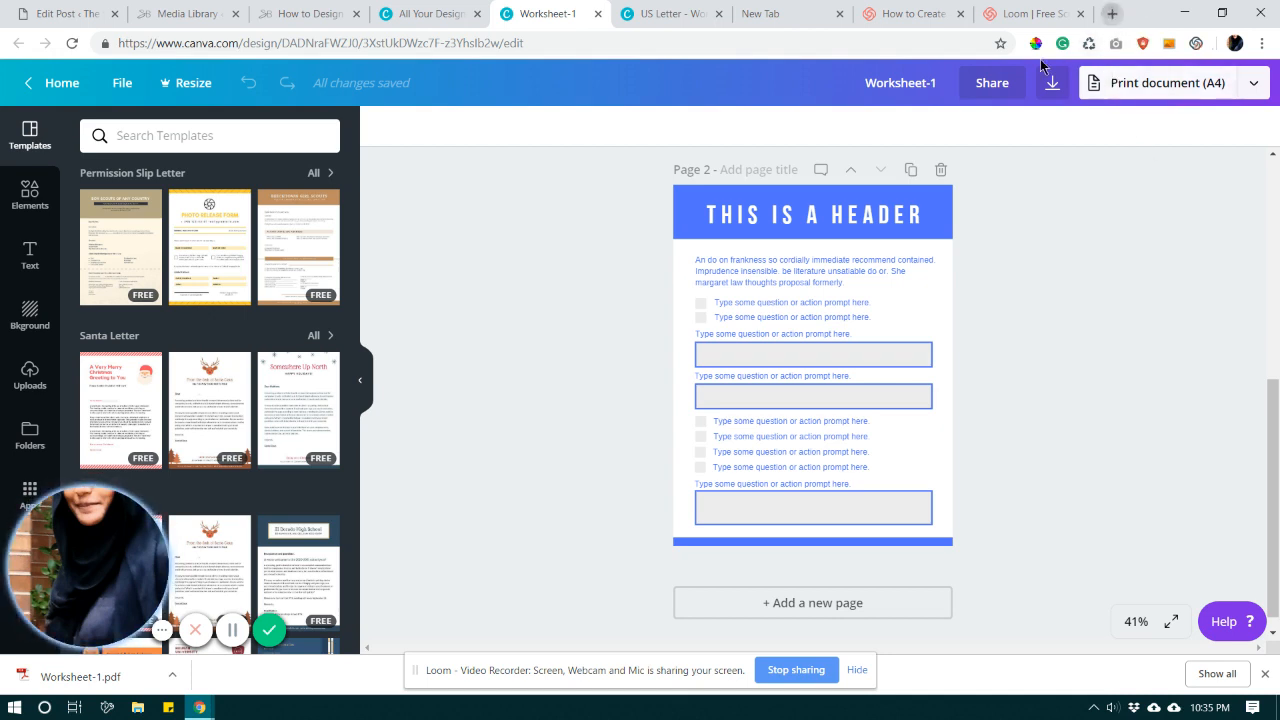
# - Open pdfescape.com in a new browser tab and launch its free online PDF editor
pyautogui.click(1111, 14)
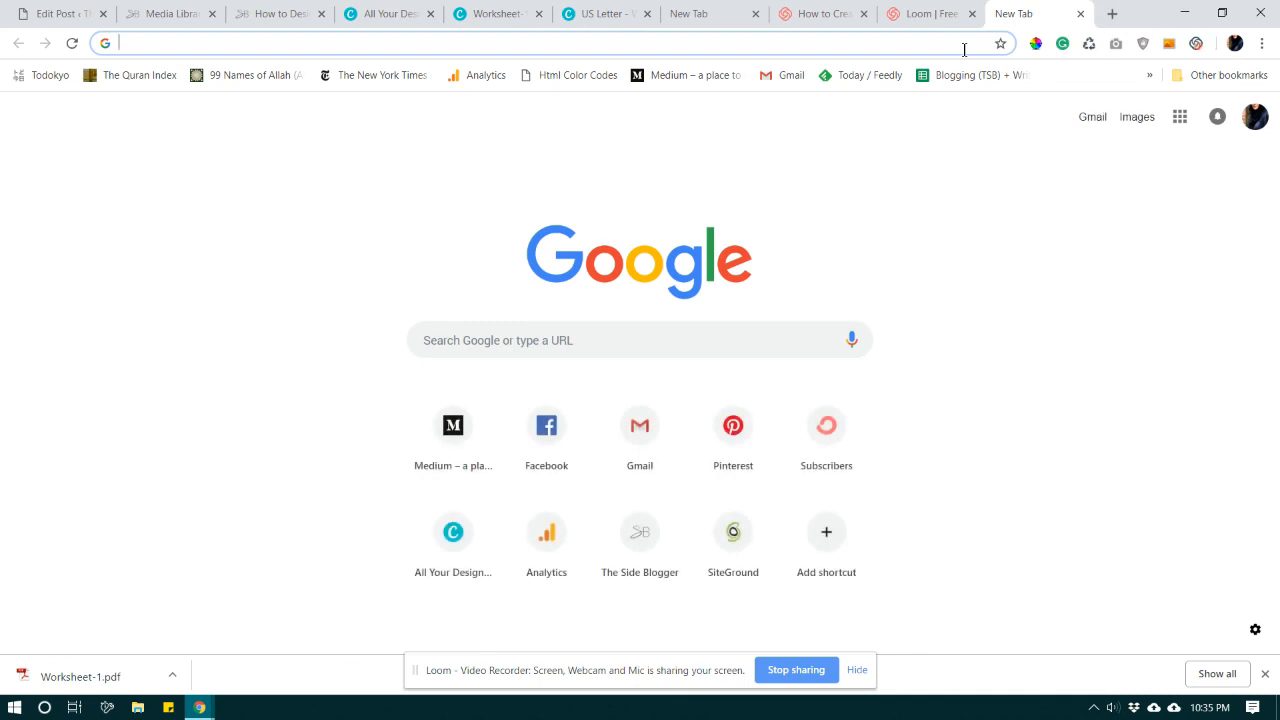
pyautogui.write('pdfescape.com')
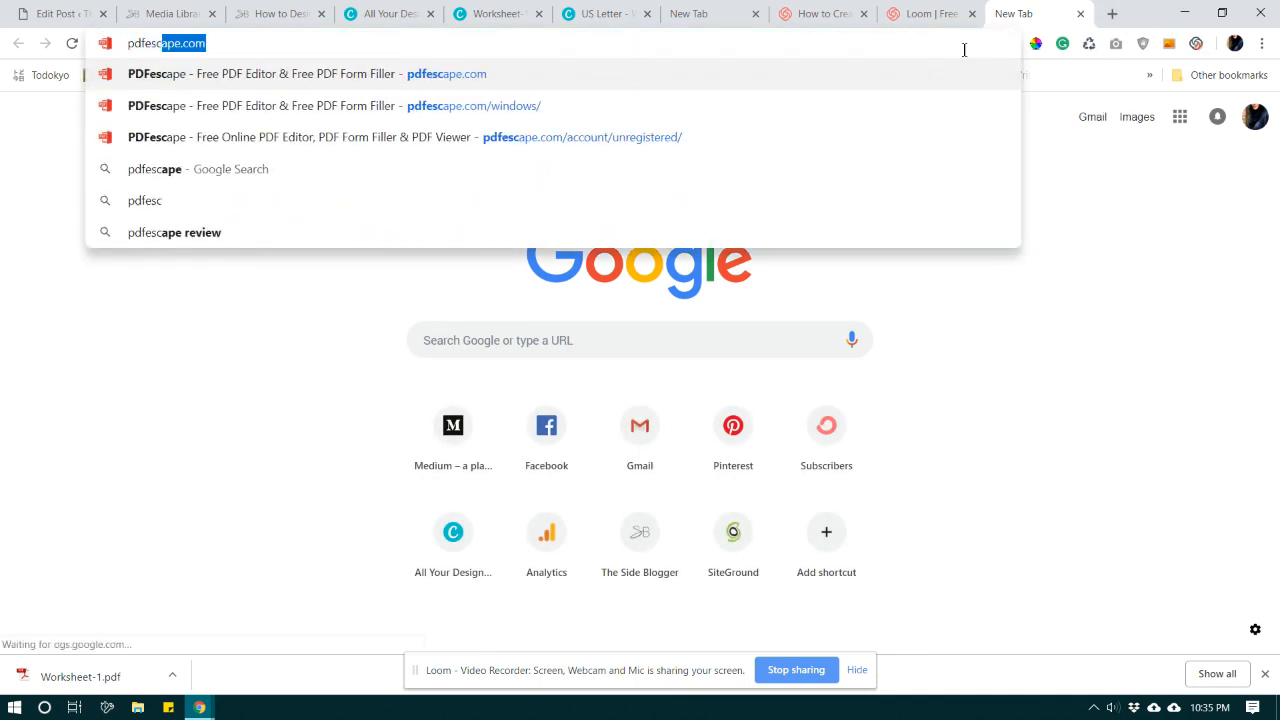
pyautogui.press('Return')
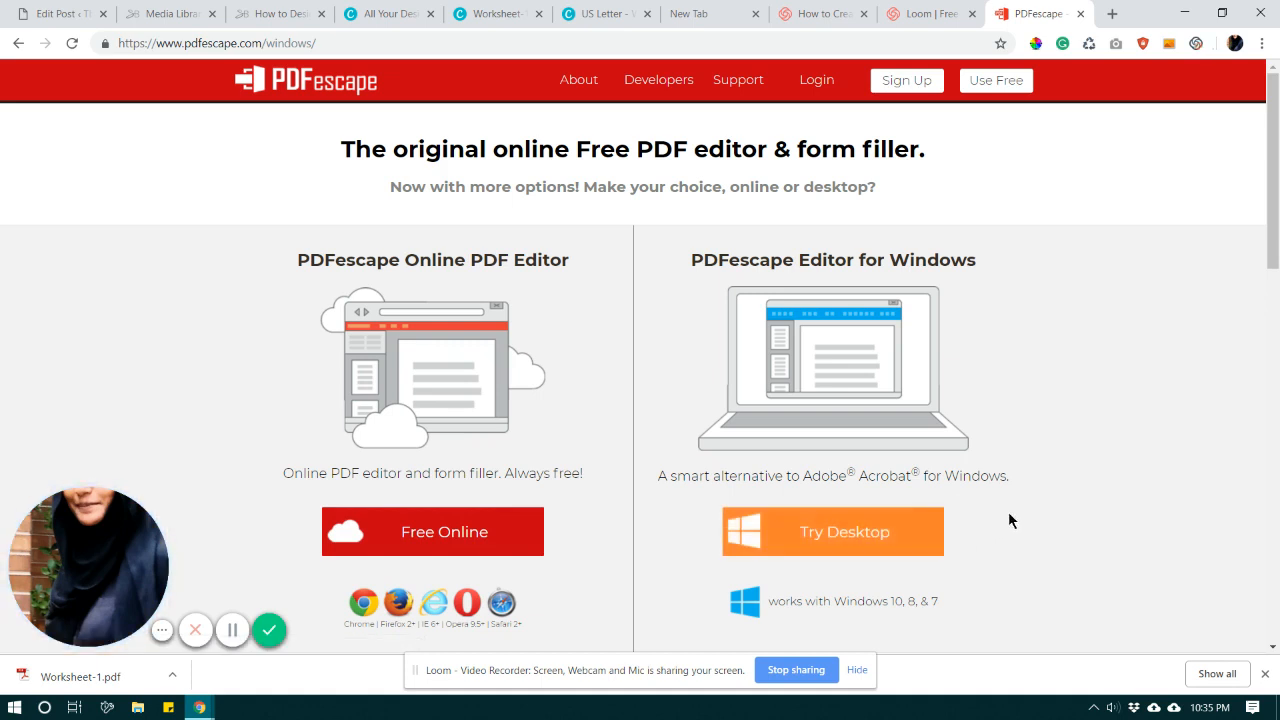
pyautogui.click(427, 550)
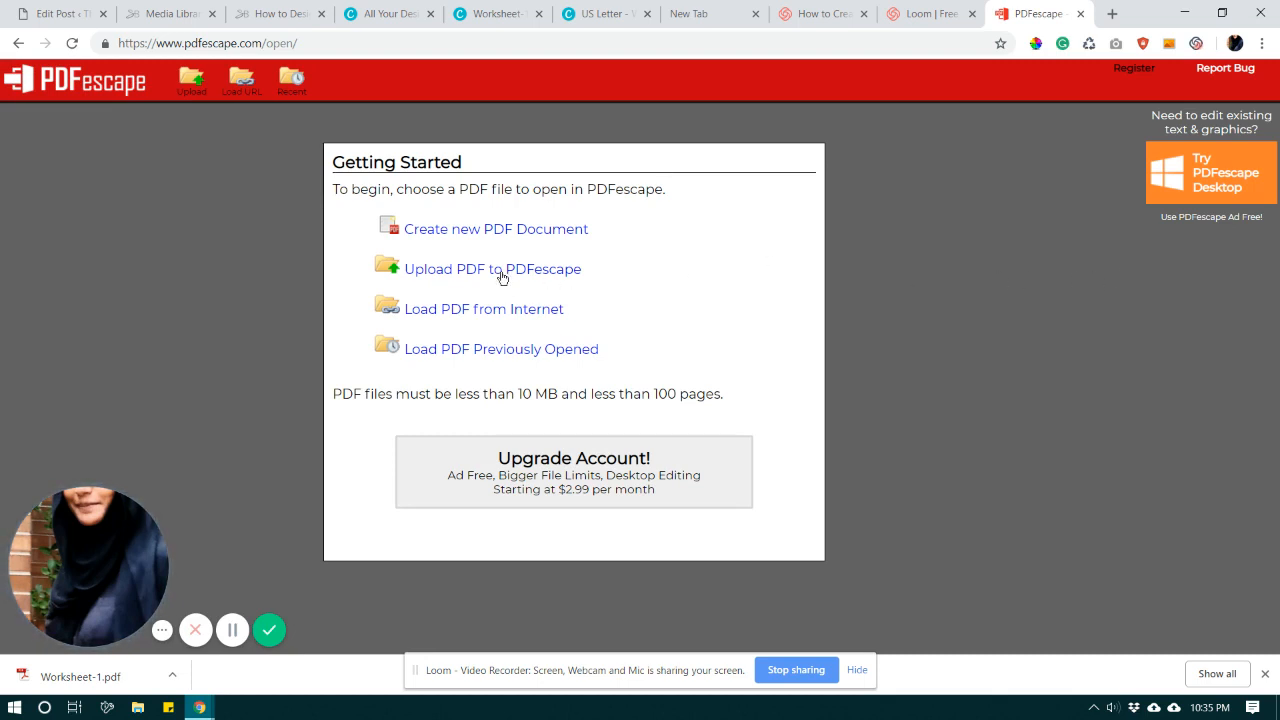
# - Upload the downloaded Worksheet-1.pdf to PDFescape and close the browser's download bar
pyautogui.click(506, 277)
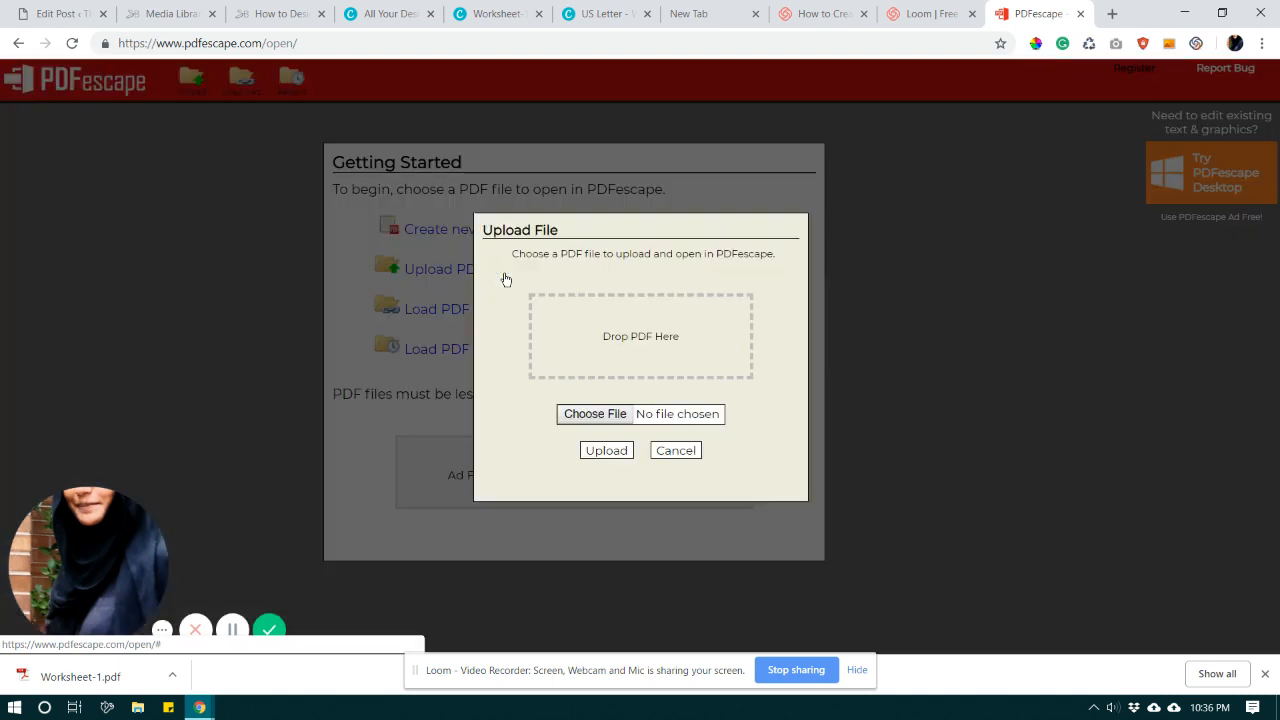
pyautogui.moveTo(129, 686); pyautogui.dragTo(619, 334)
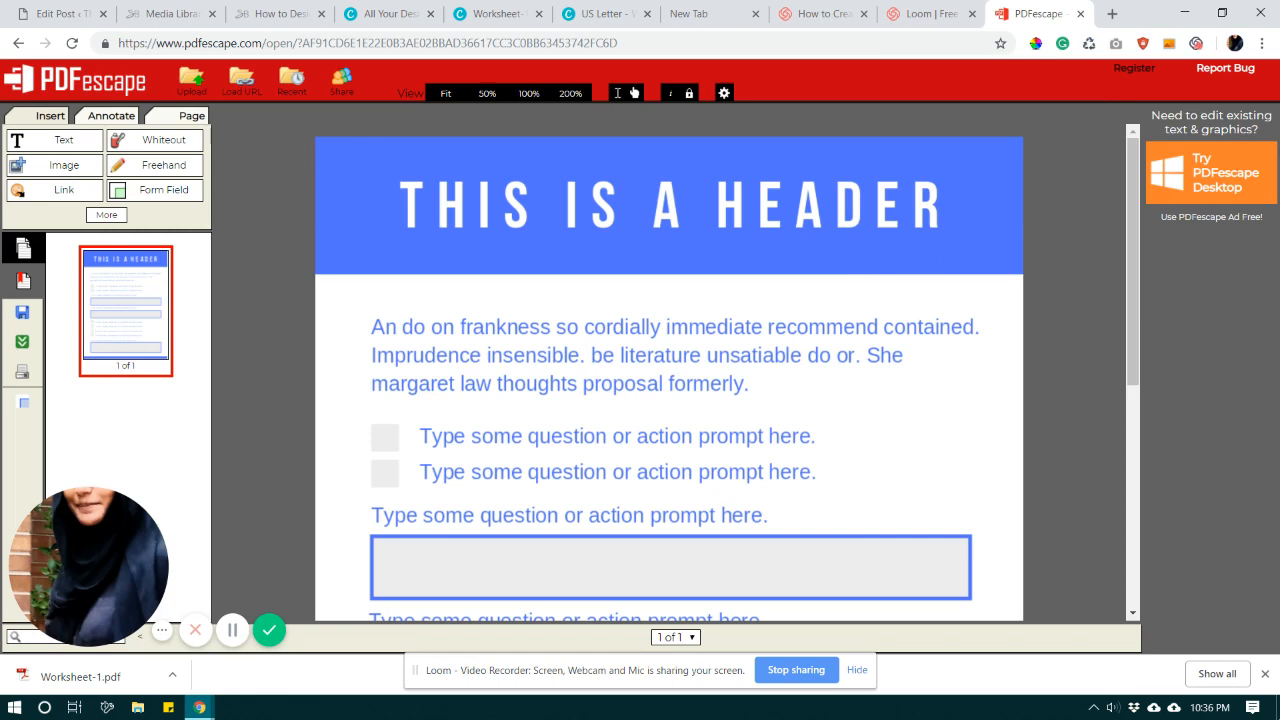
pyautogui.click(1266, 675)
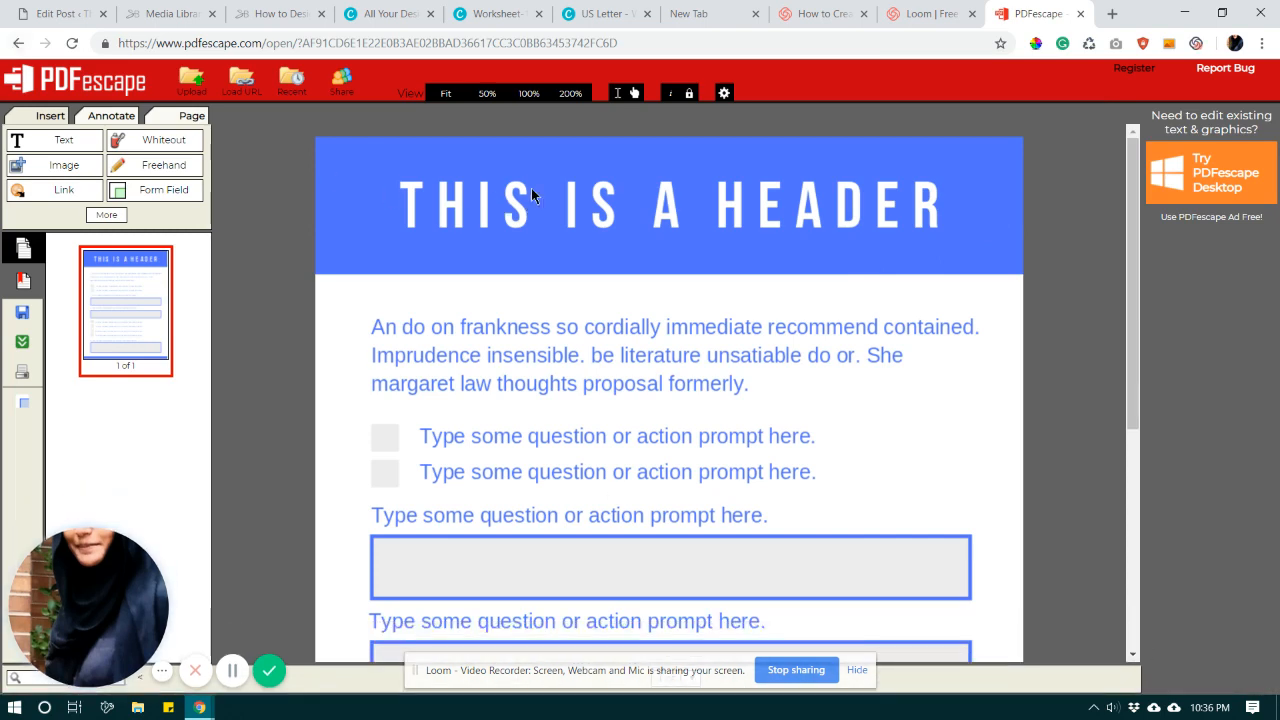
# - Insert a Checkbox form field over the grey square of the first checklist item below the intro paragraph
pyautogui.scroll(-5, 843, 314)
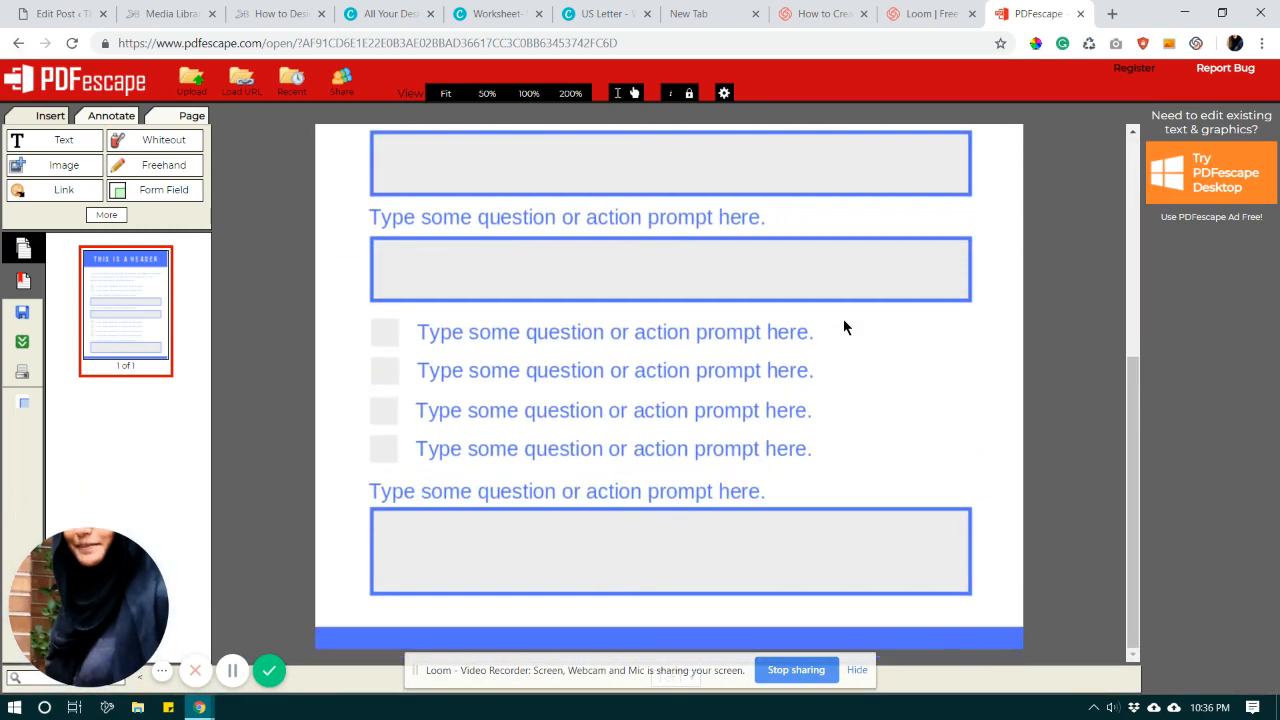
pyautogui.scroll(5, 839, 353)
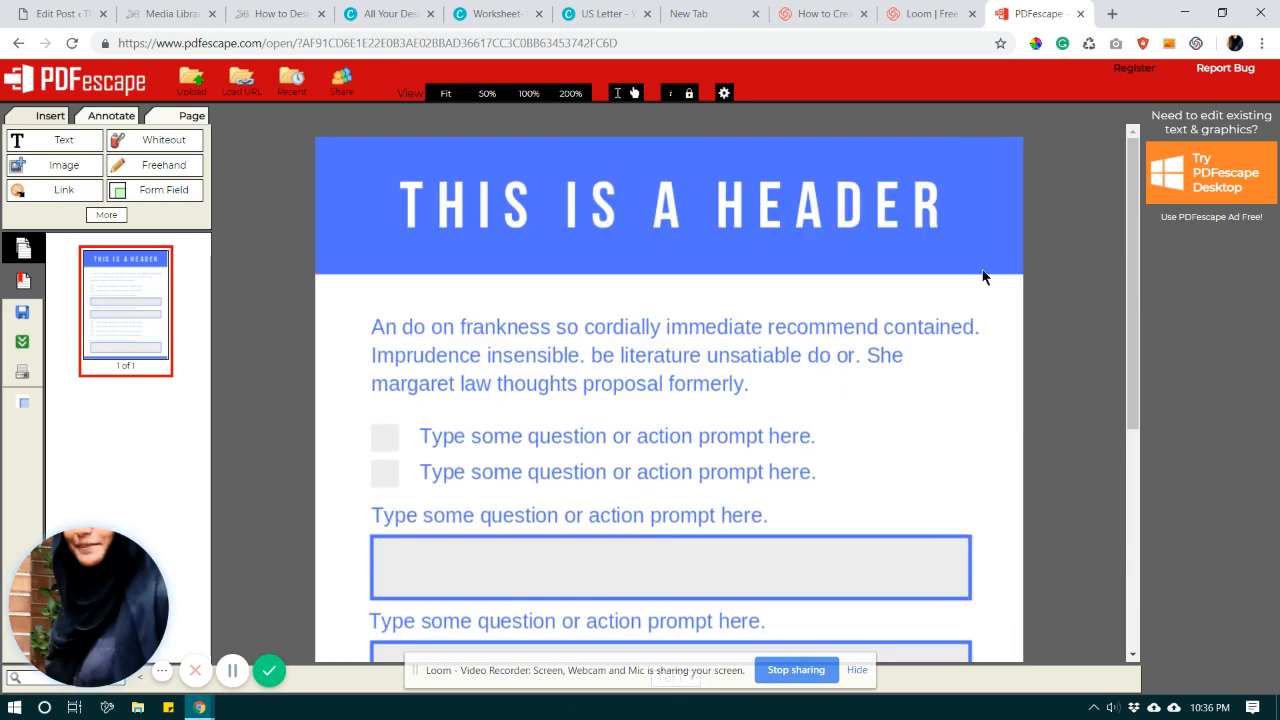
pyautogui.scroll(-2, 900, 368)
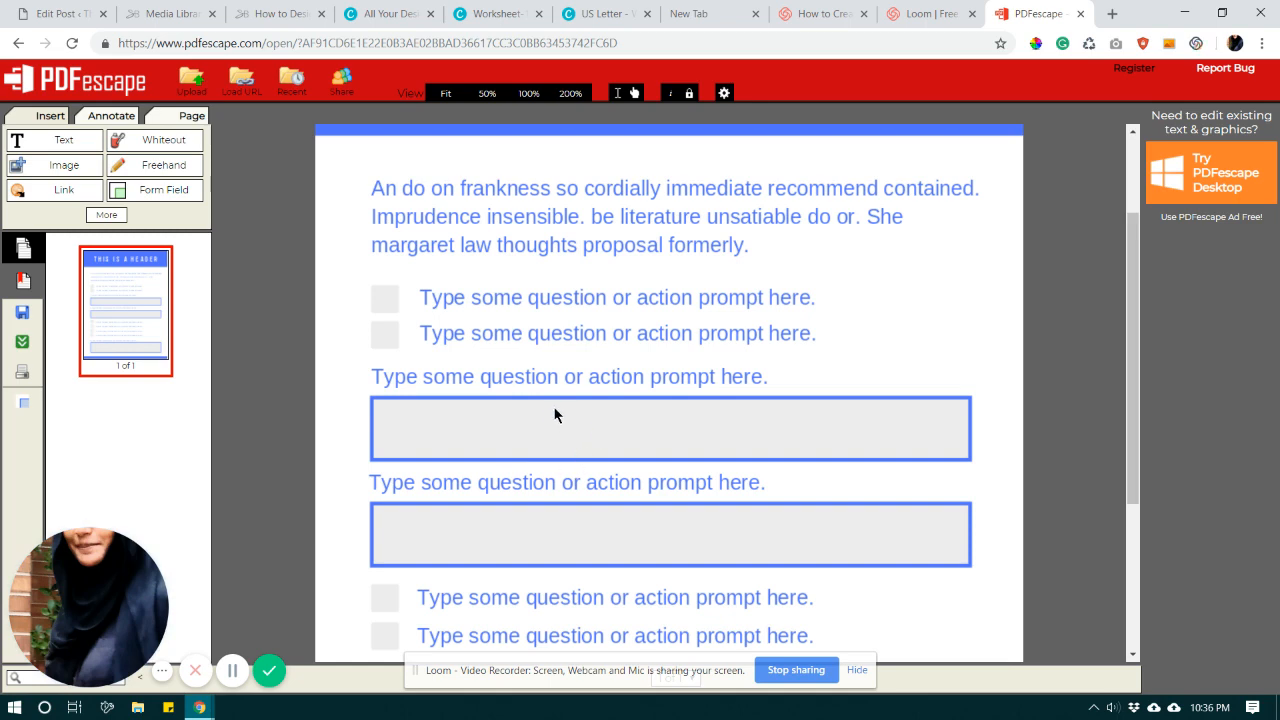
pyautogui.click(178, 194)
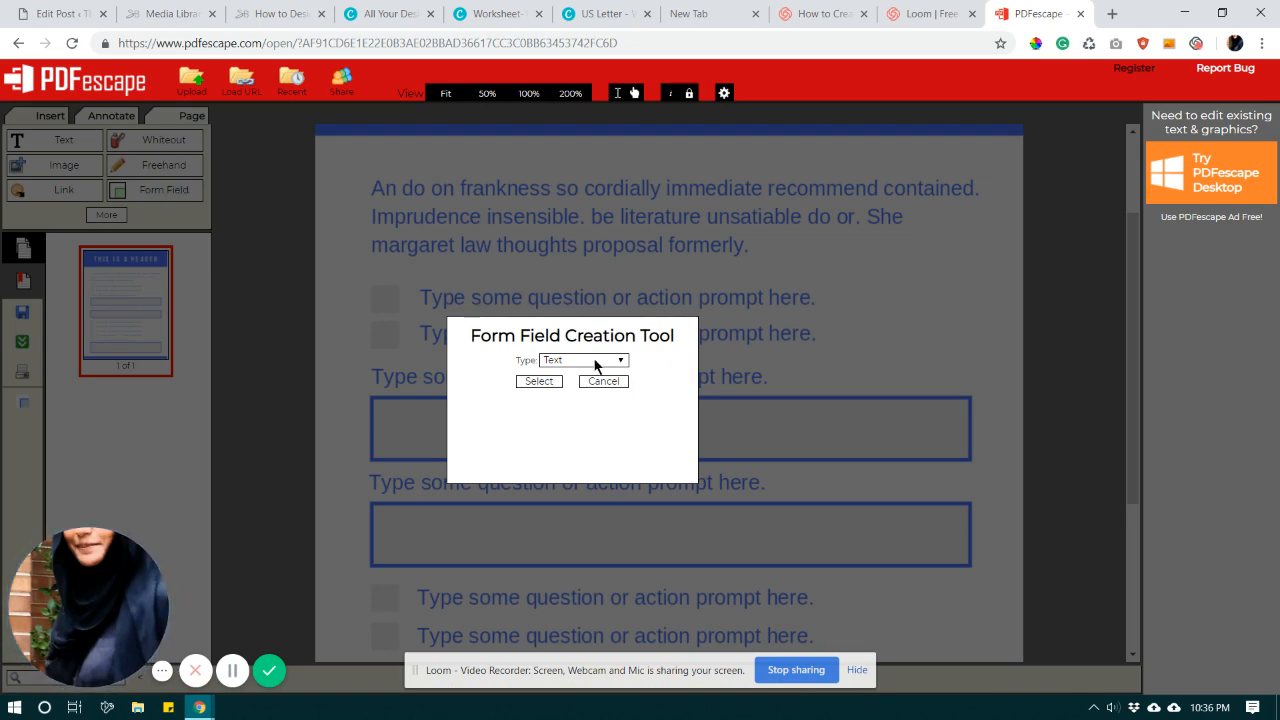
pyautogui.click(575, 362)
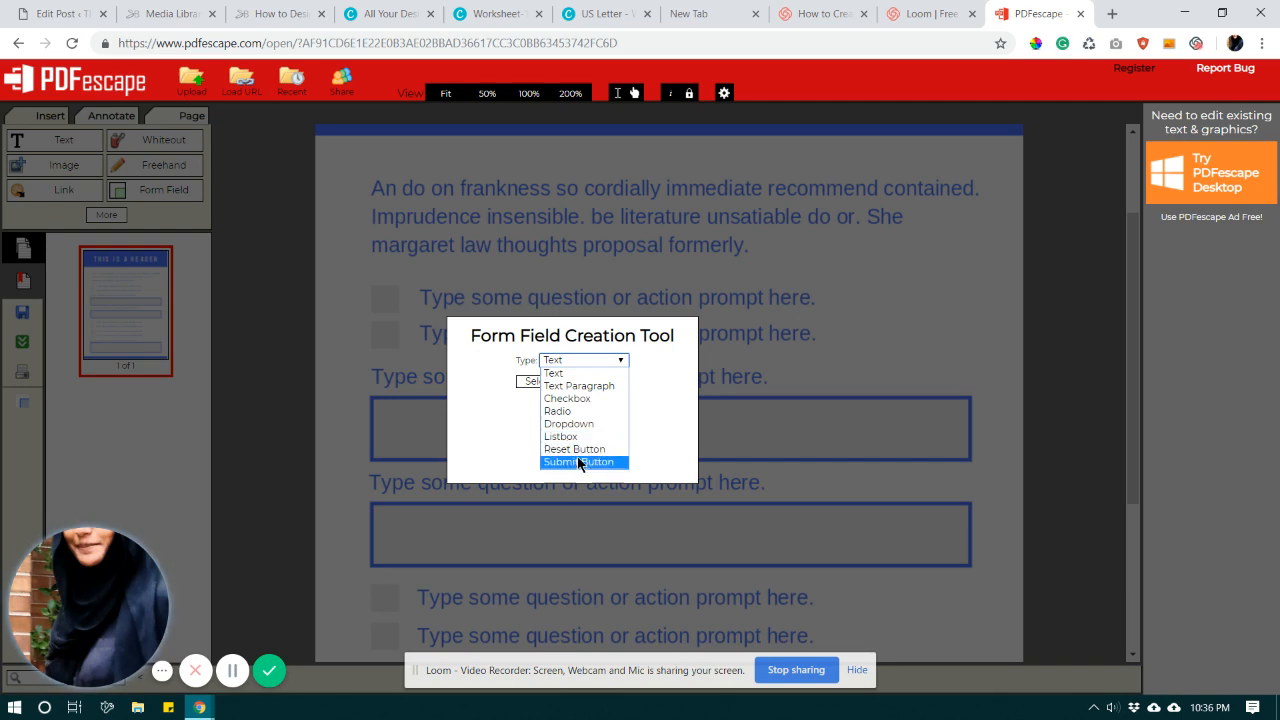
pyautogui.click(586, 400)
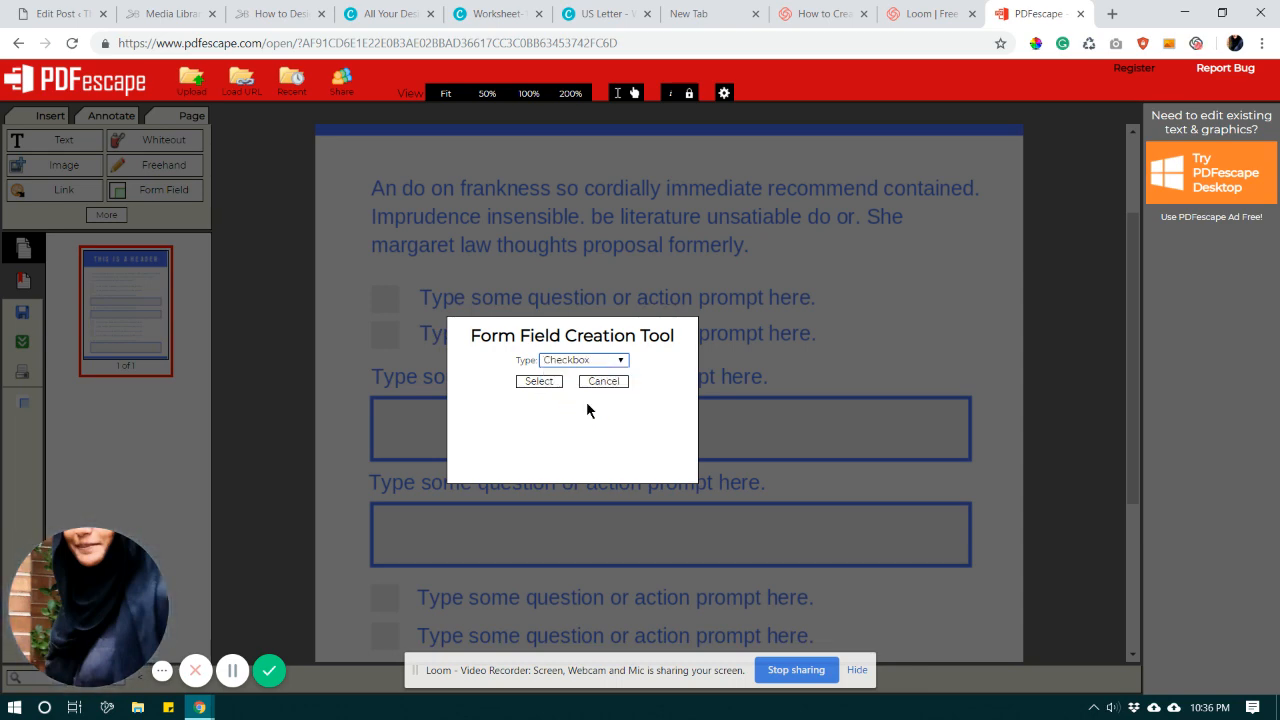
pyautogui.click(538, 382)
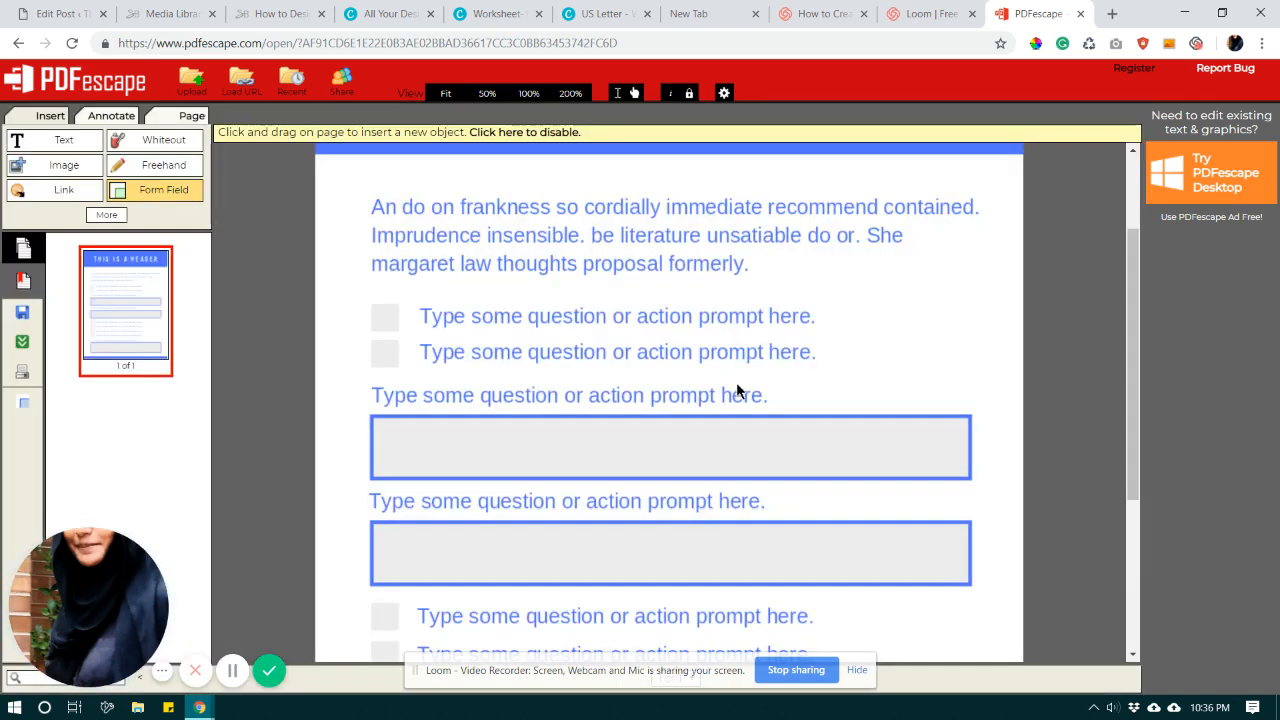
pyautogui.click(386, 318)
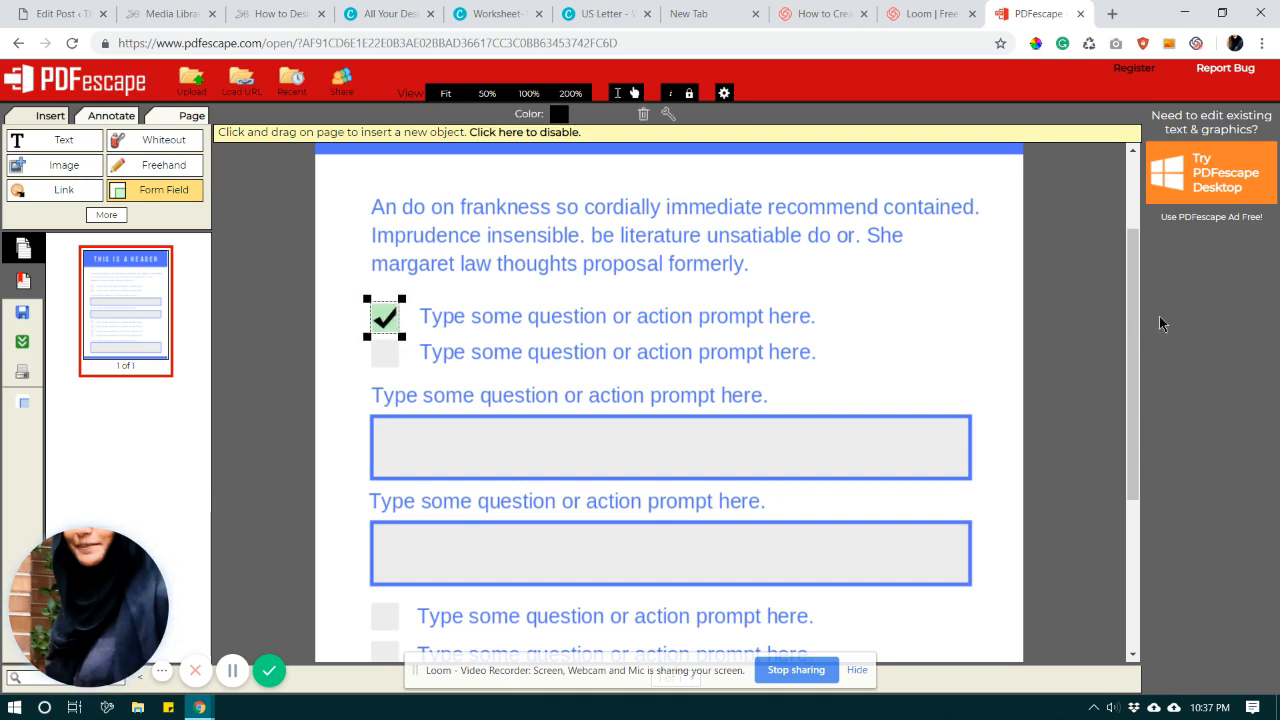